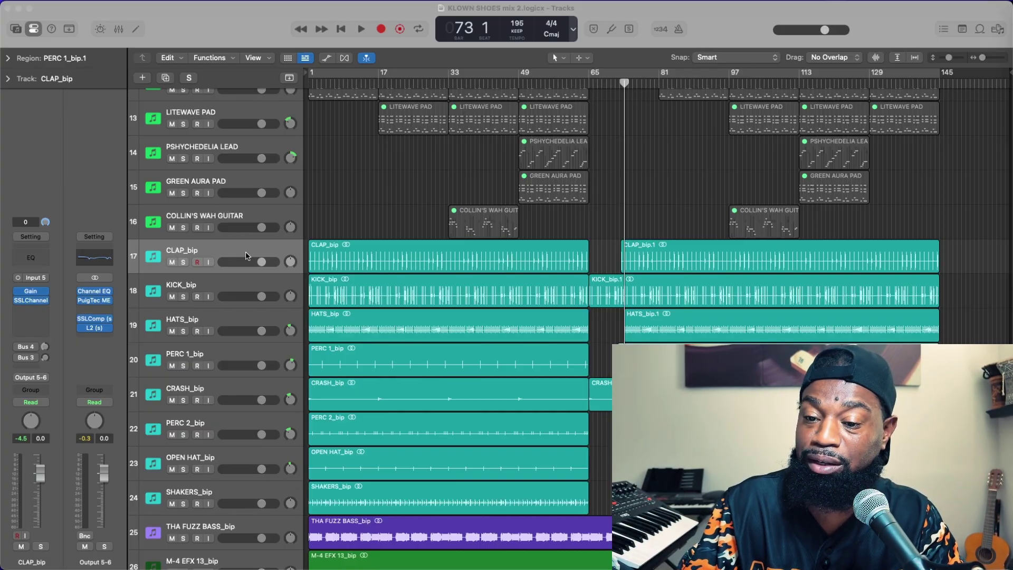
- Open the Drum Tank instrument on the CLAP track and hide the header of its plug-in window
scroll(246, 255, "up", 15)
left_click(208, 99)
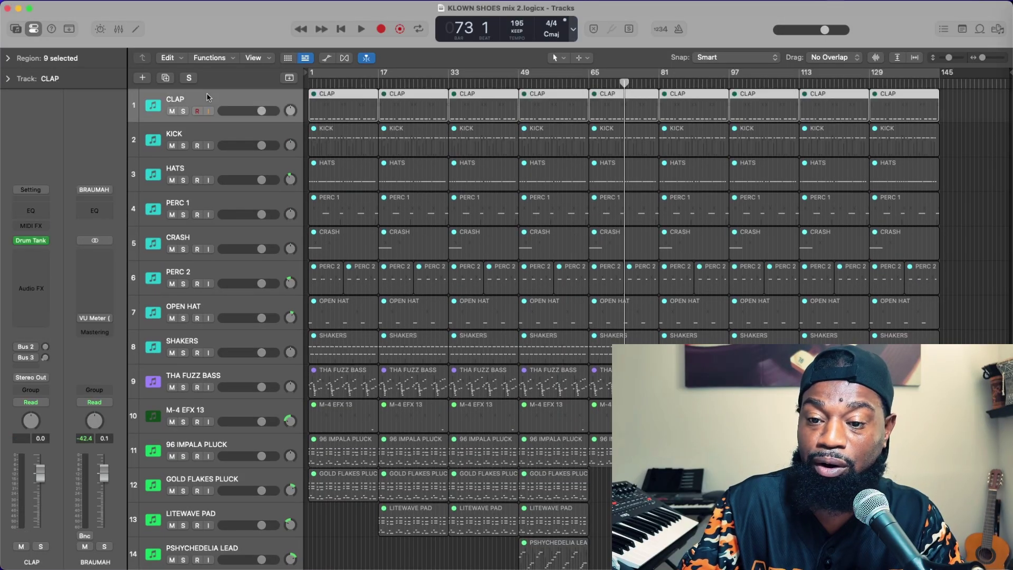
left_click(33, 241)
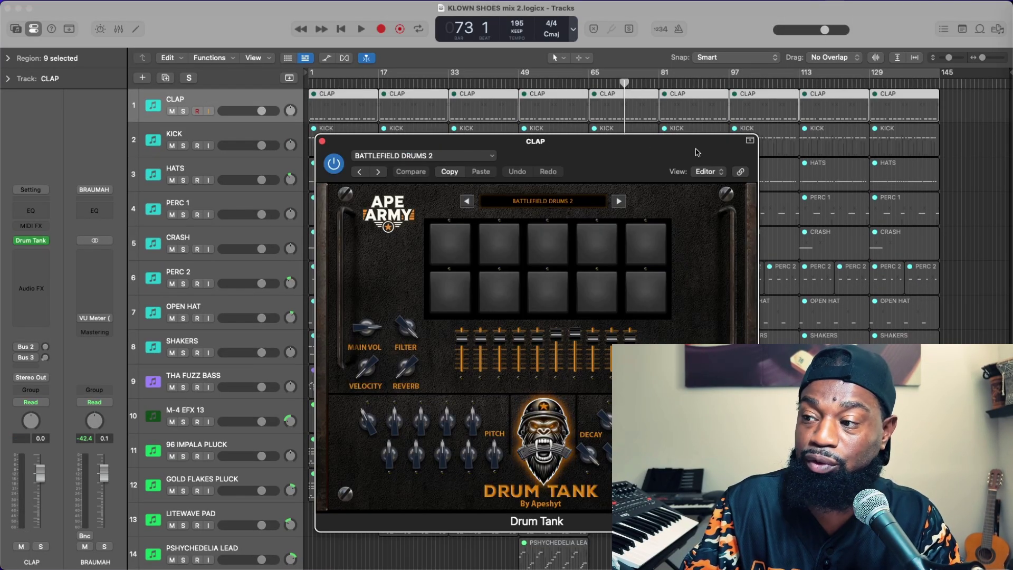
left_click(750, 141)
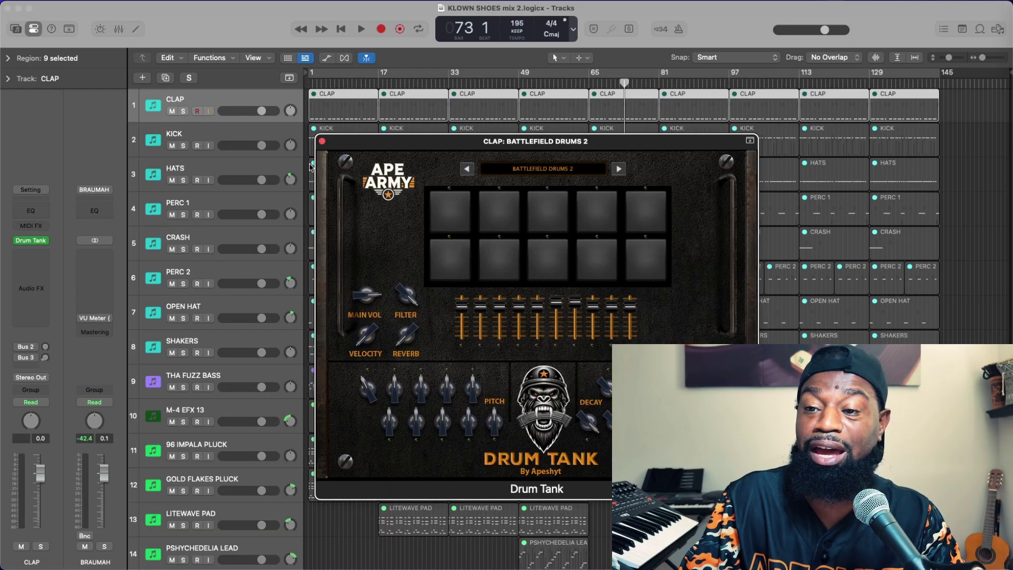
- Check the instrument channel strips of the KICK, HATS and PERC 1 tracks and return to the CLAP track
left_click(181, 129)
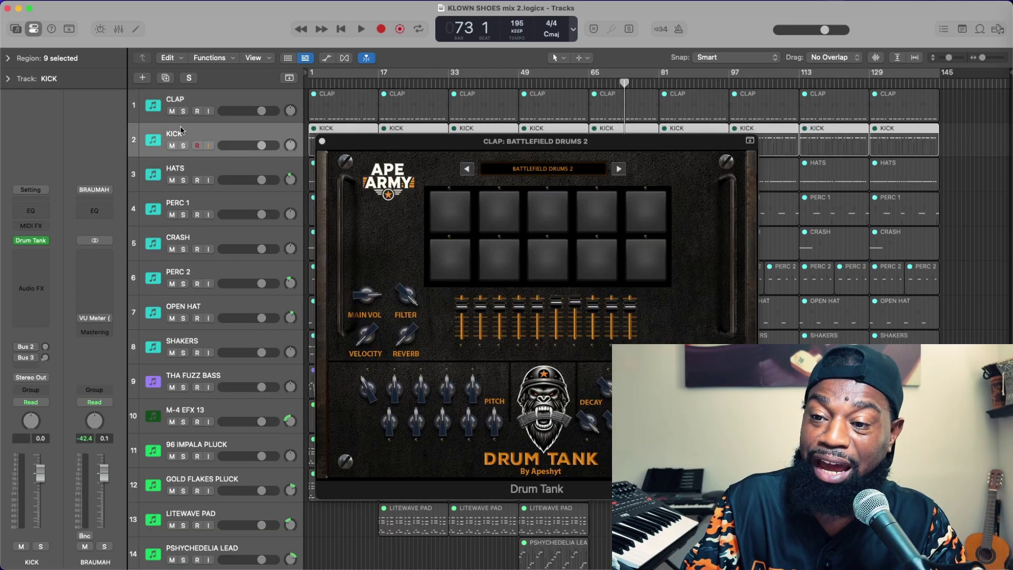
left_click(190, 167)
left_click(191, 204)
left_click(207, 102)
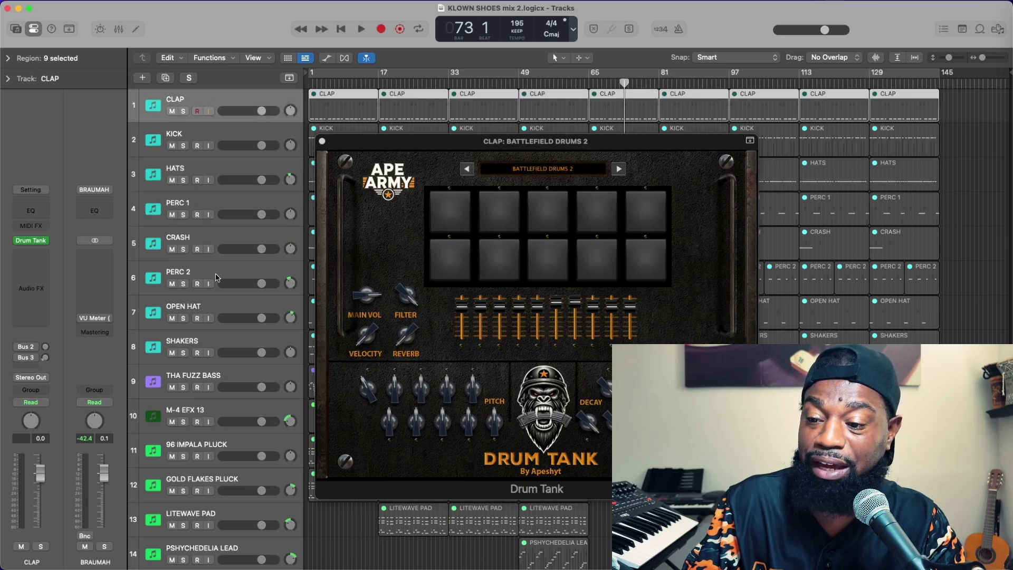
- View the channel strips of the bounced CLAP_bip and KICK_bip tracks and close the Drum Tank window
scroll(216, 277, "down", 10)
left_click(222, 325)
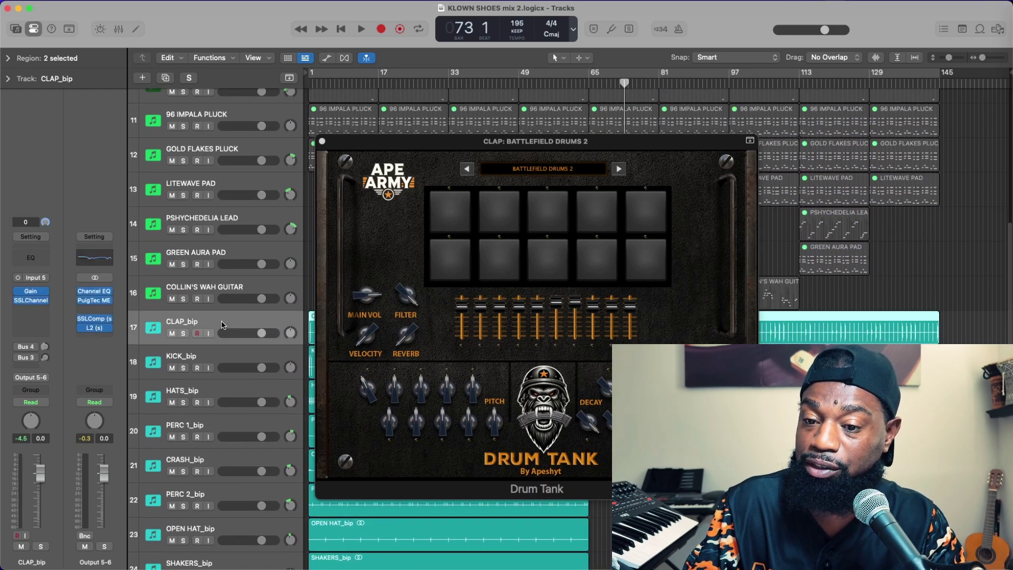
left_click(232, 357)
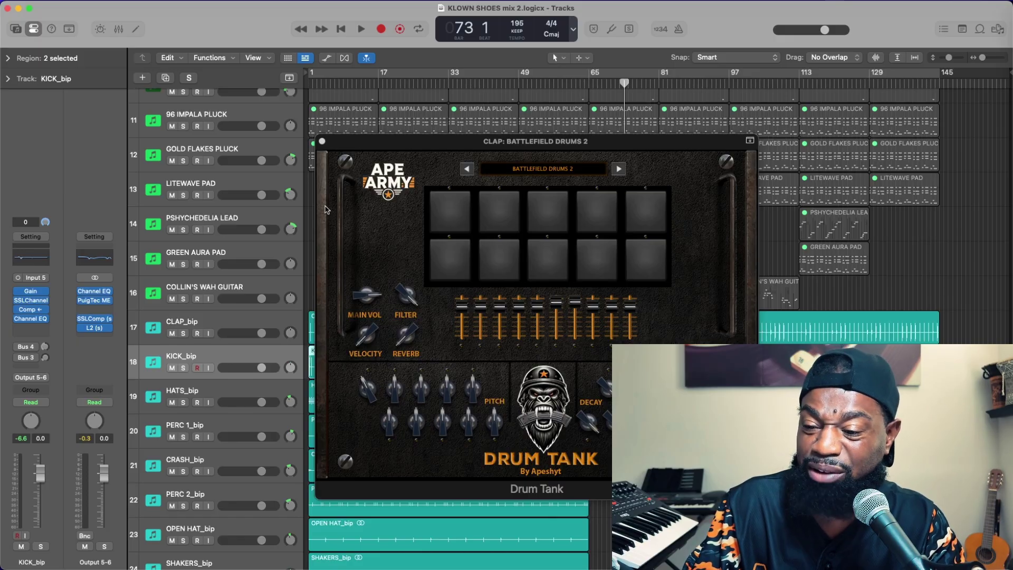
left_click(323, 142)
scroll(323, 144, "down", 1)
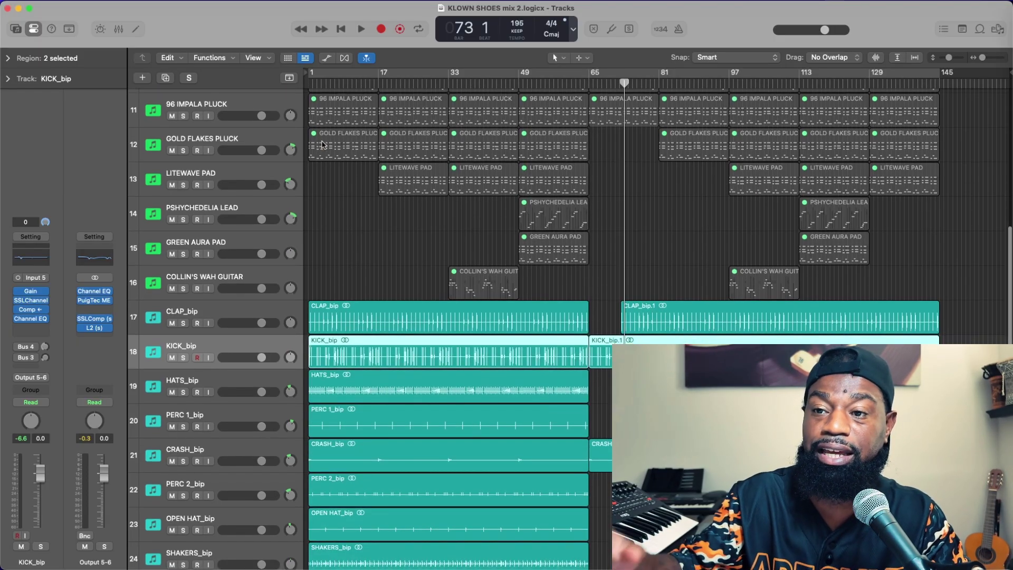
- Solo the bounced drum tracks from CLAP_bip to SHAKERS_bip, play them from the start of the song, and clear their solo
scroll(233, 113, "up", 10)
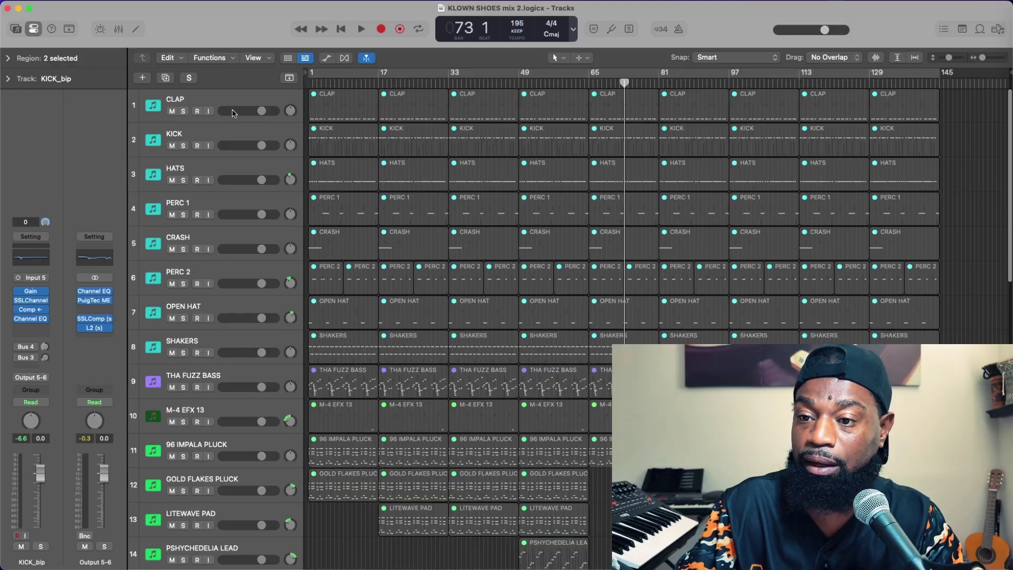
scroll(233, 237, "down", 10)
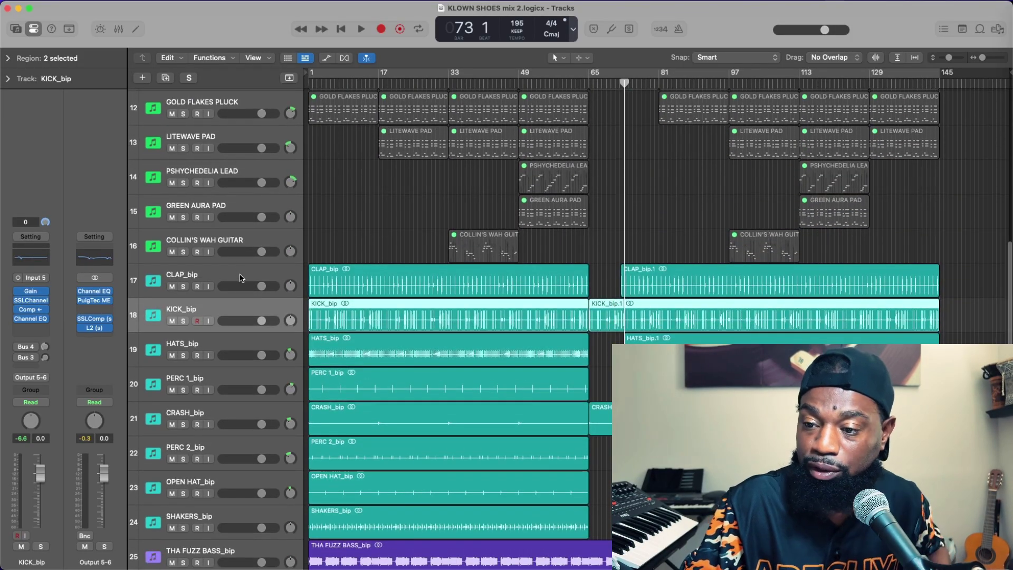
left_click(250, 285)
scroll(241, 378, "down", 3)
left_click(229, 427, "shift")
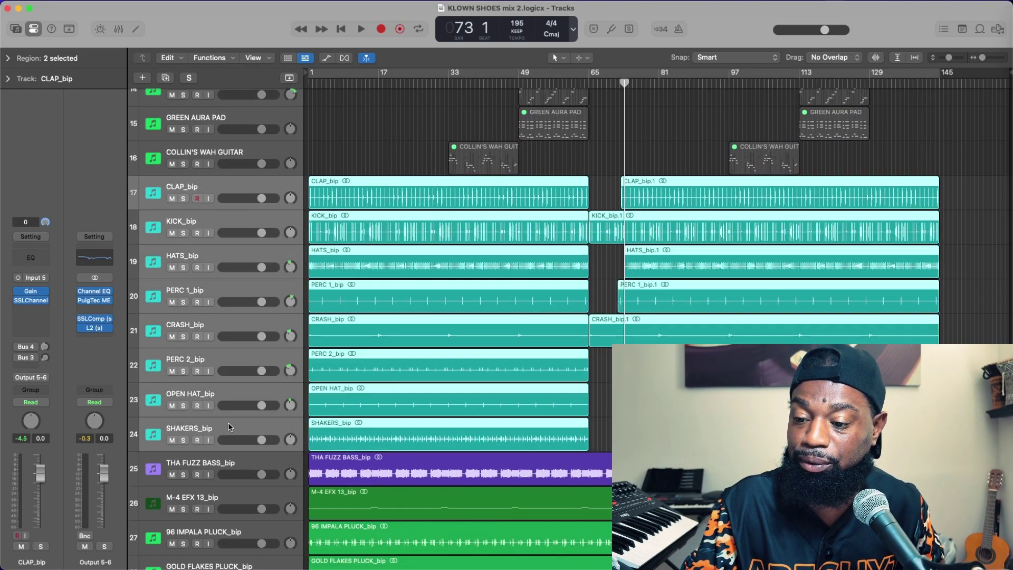
left_click(184, 441)
key("Return")
key("space")
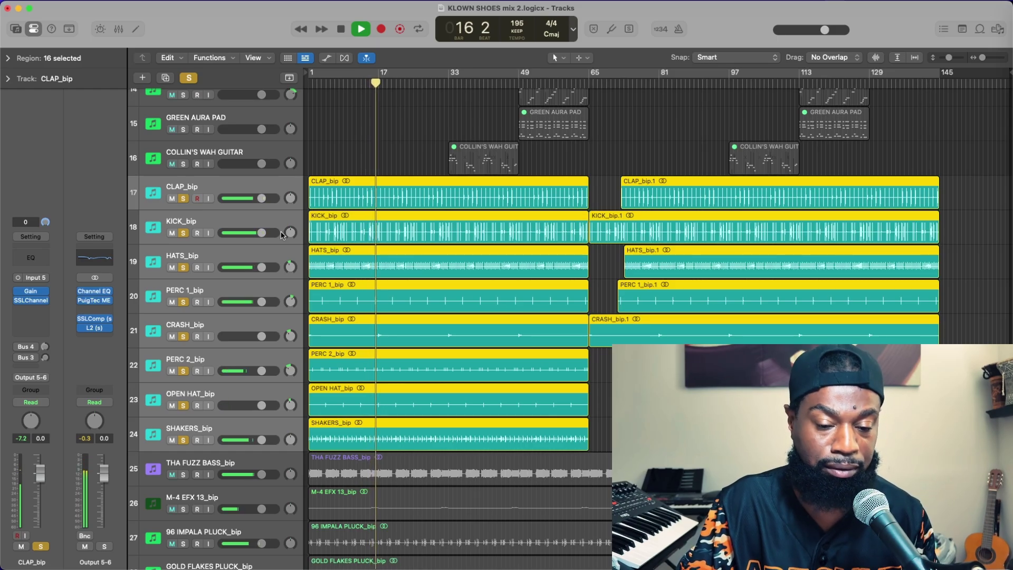
left_click(184, 199)
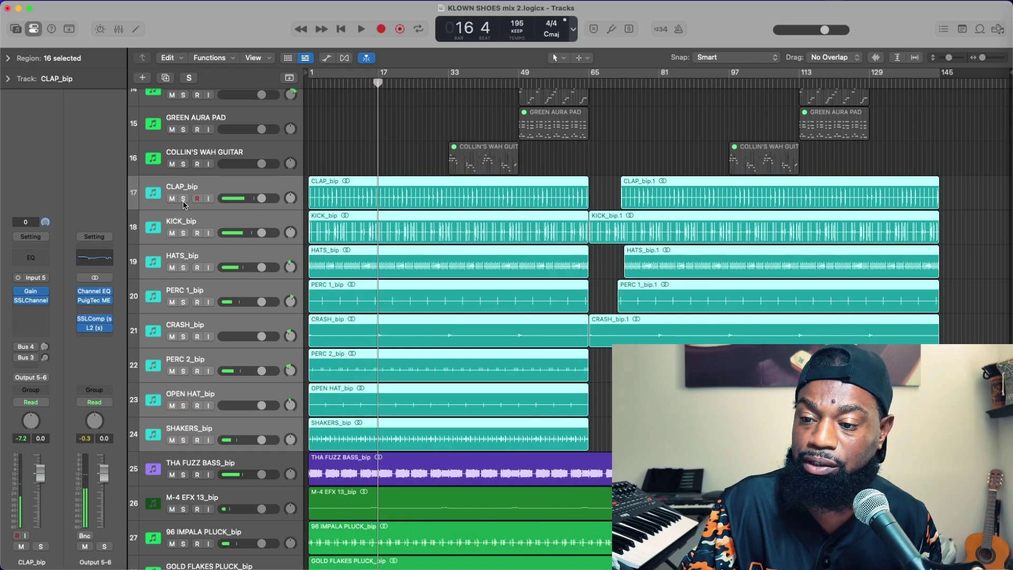
- Solo the THA FUZZ BASS_bip track and return the playhead to bar 1
scroll(212, 368, "down", 5)
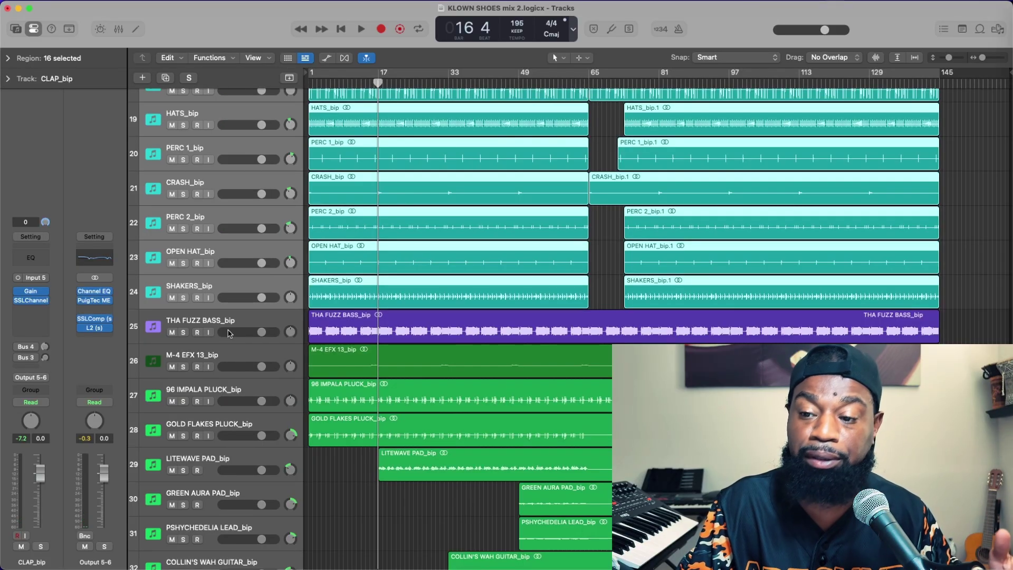
left_click(226, 323)
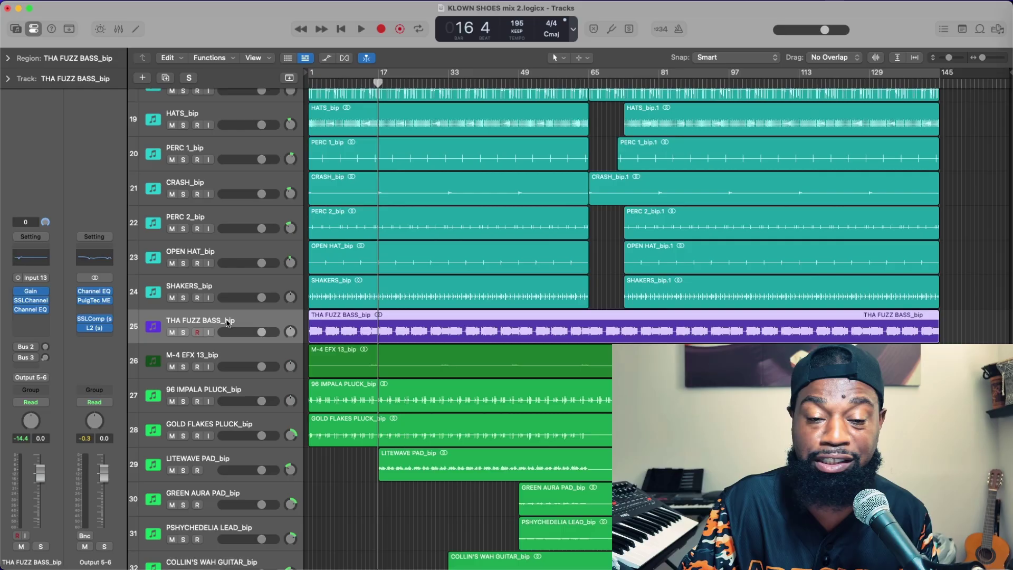
left_click(183, 333)
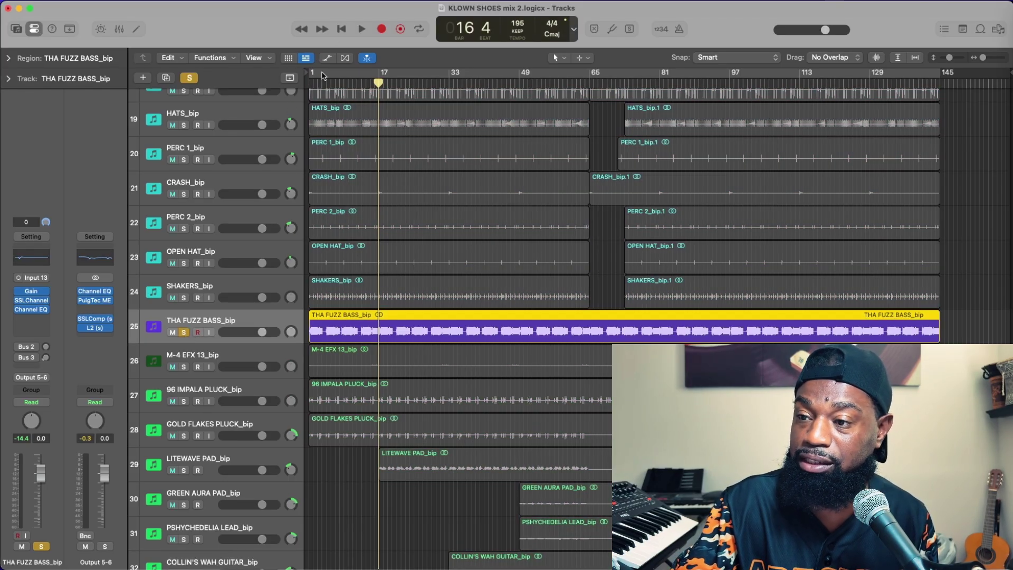
left_click(340, 30)
- Open the Funkstar instrument on the original THA FUZZ BASS track and hide the header of its plug-in window
scroll(236, 331, "up", 10)
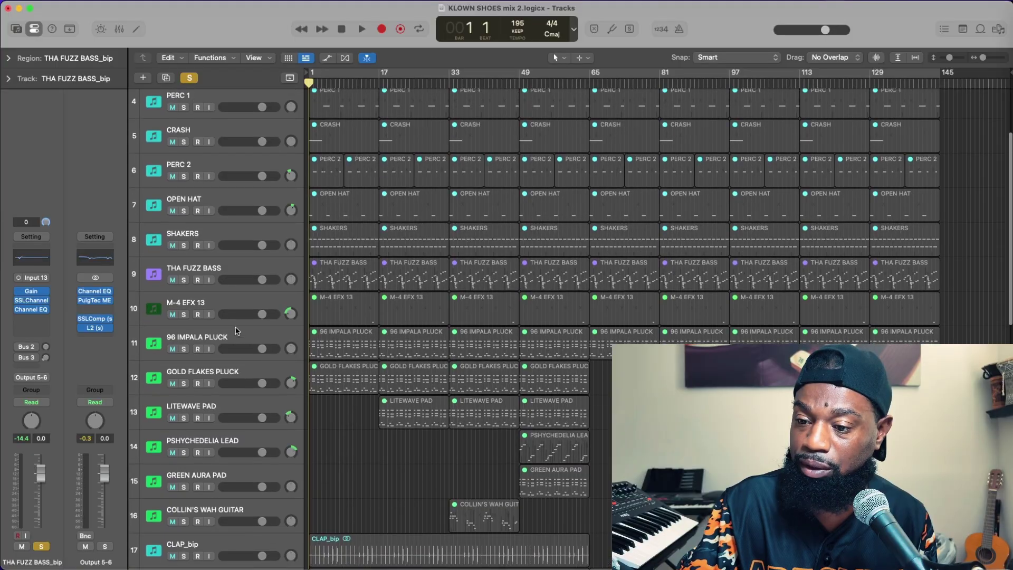
left_click(192, 273)
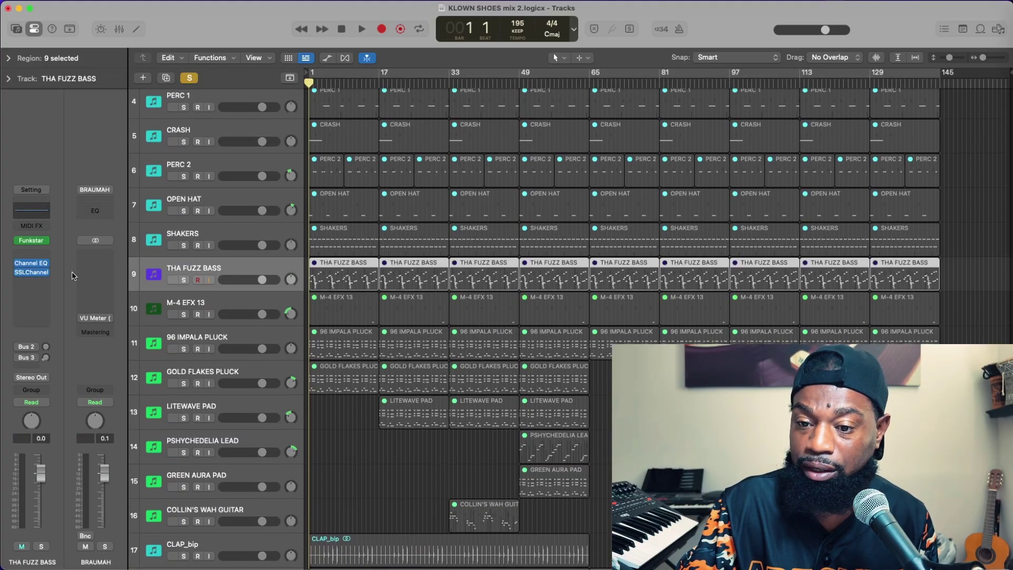
left_click(33, 241)
left_click(748, 142)
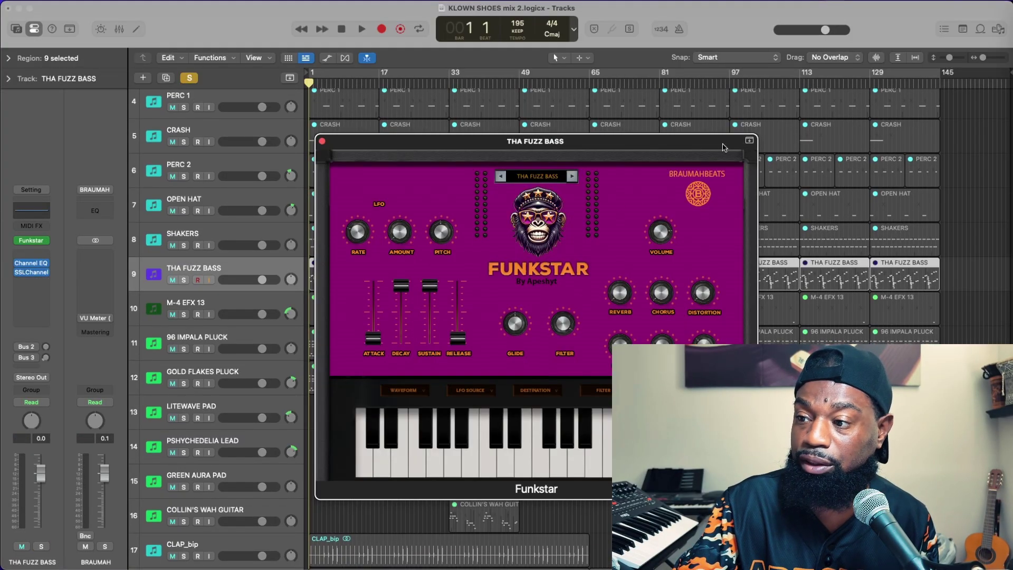
- Play the soloed bass from bar 1 with the Smart Controls shown, clear the solo and close the Funkstar window
scroll(296, 257, "down", 10)
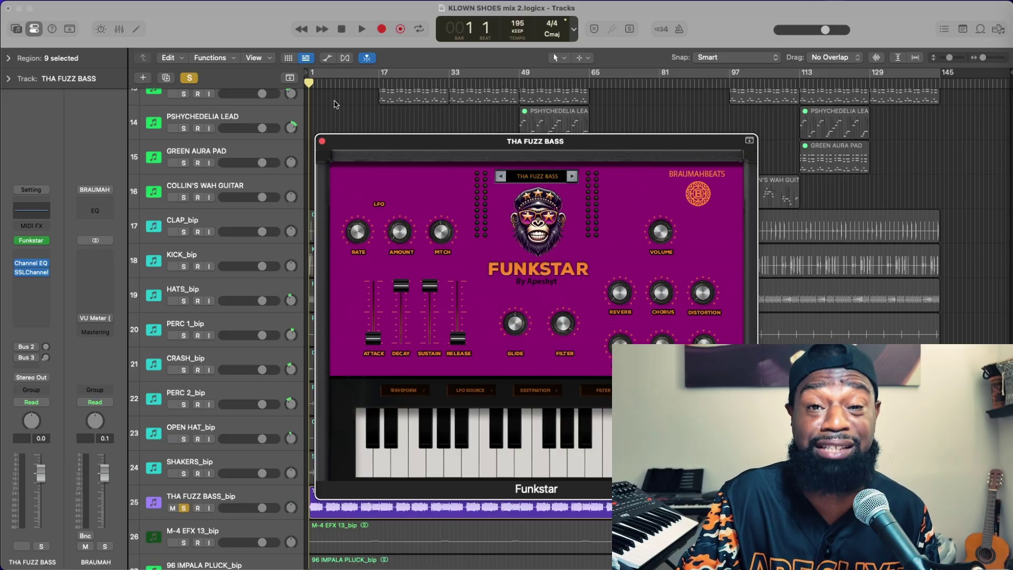
key("b")
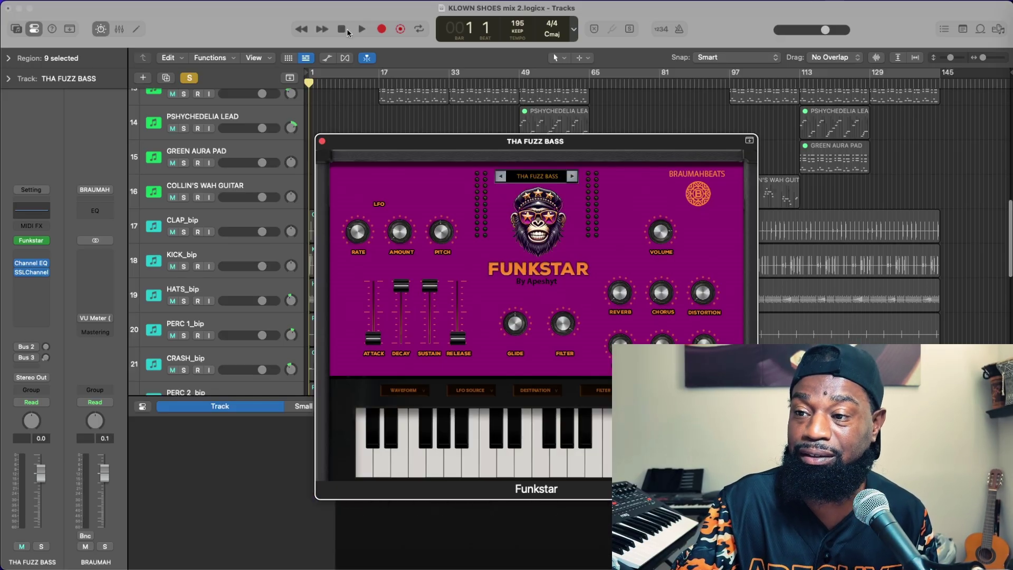
key("space")
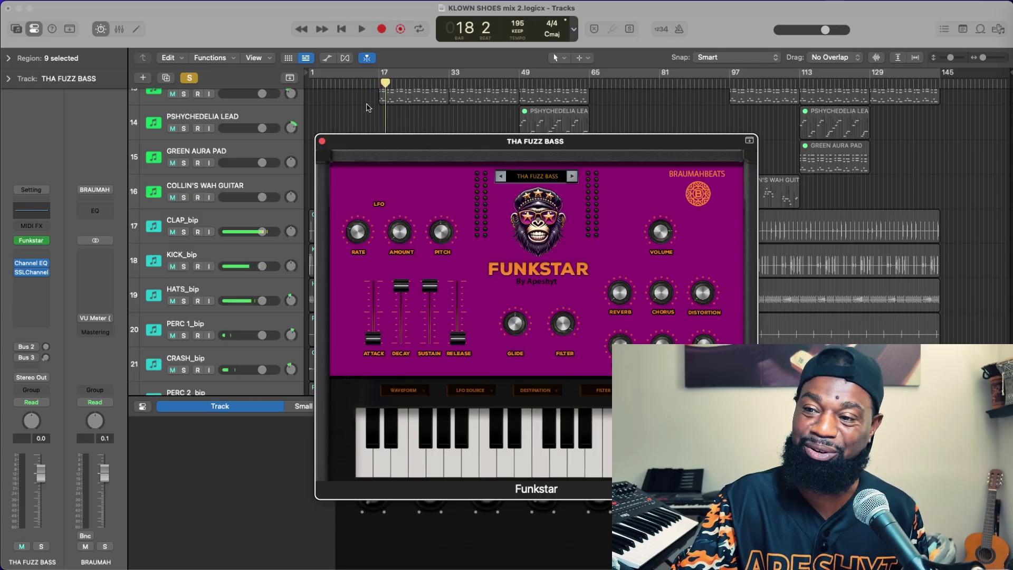
left_click(193, 78)
left_click(322, 142)
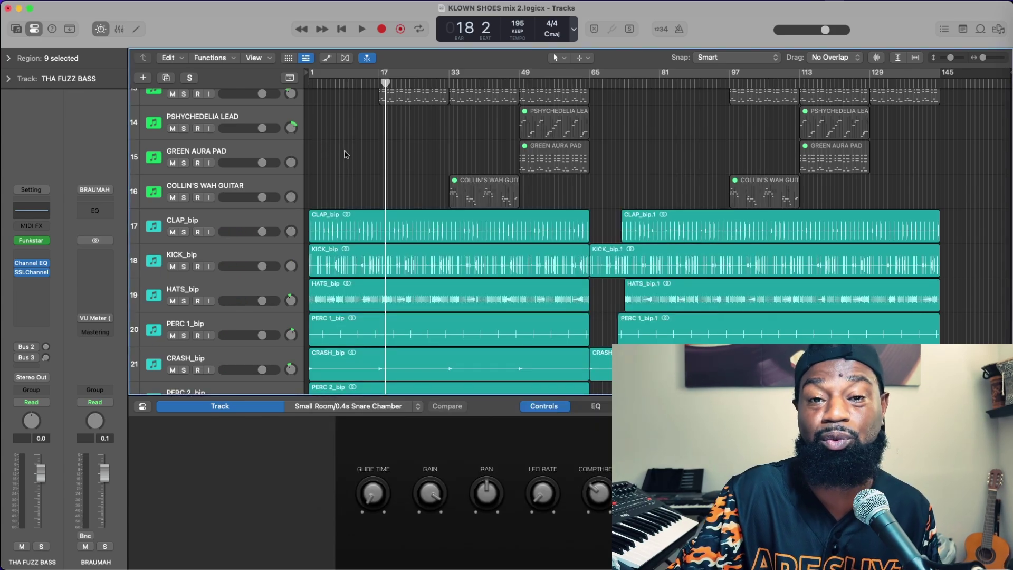
- Solo the M-4 EFX 13_bip track and move the playhead to bar 15
scroll(269, 190, "down", 10)
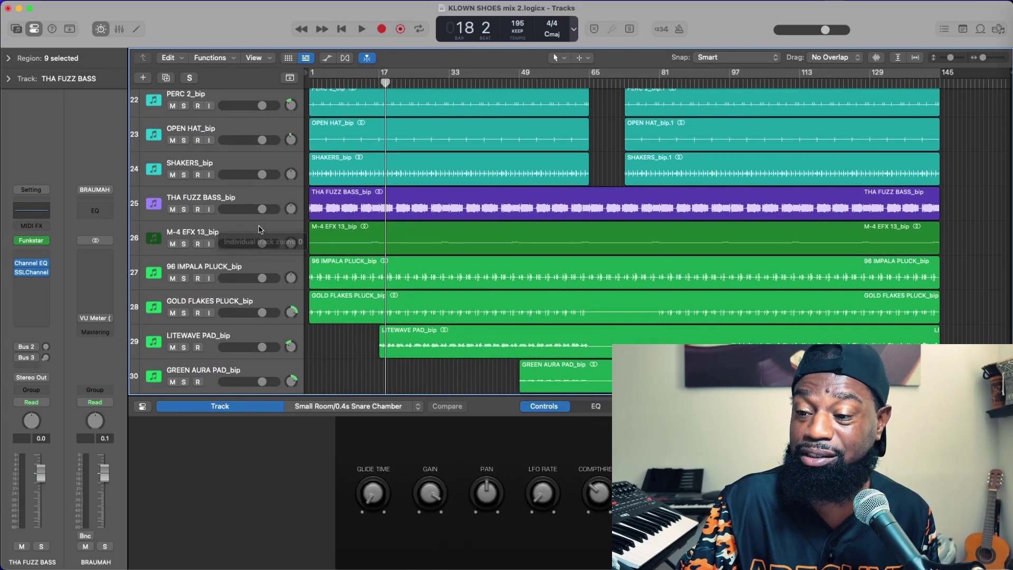
left_click(200, 242)
key("s")
left_click(199, 243)
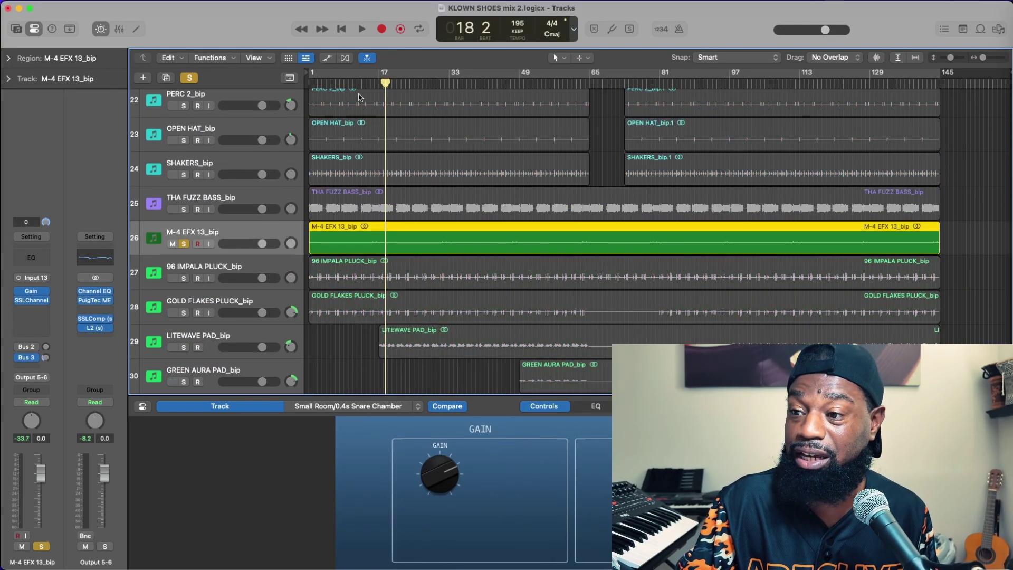
left_click_drag(385, 82, 369, 83)
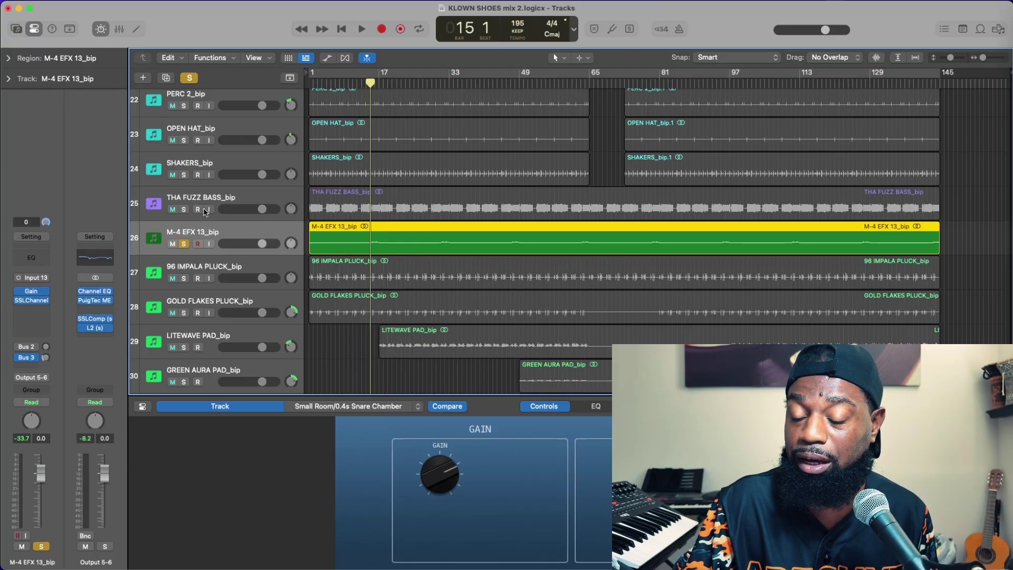
- View the full Arsenal instrument interface on the original M-4 EFX 13 track without the plug-in header, and close its window
scroll(205, 212, "up", 15)
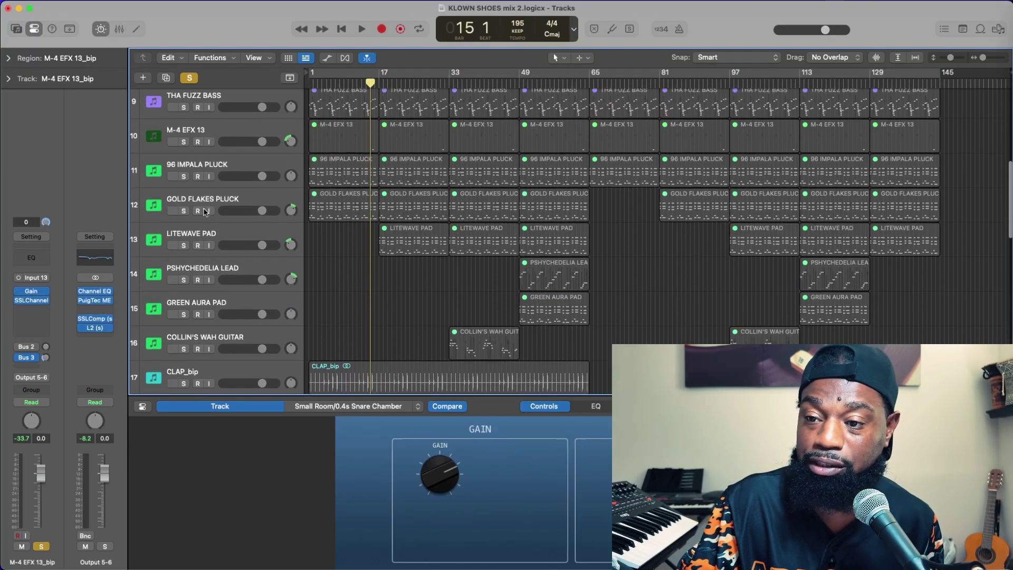
scroll(205, 212, "up", 6)
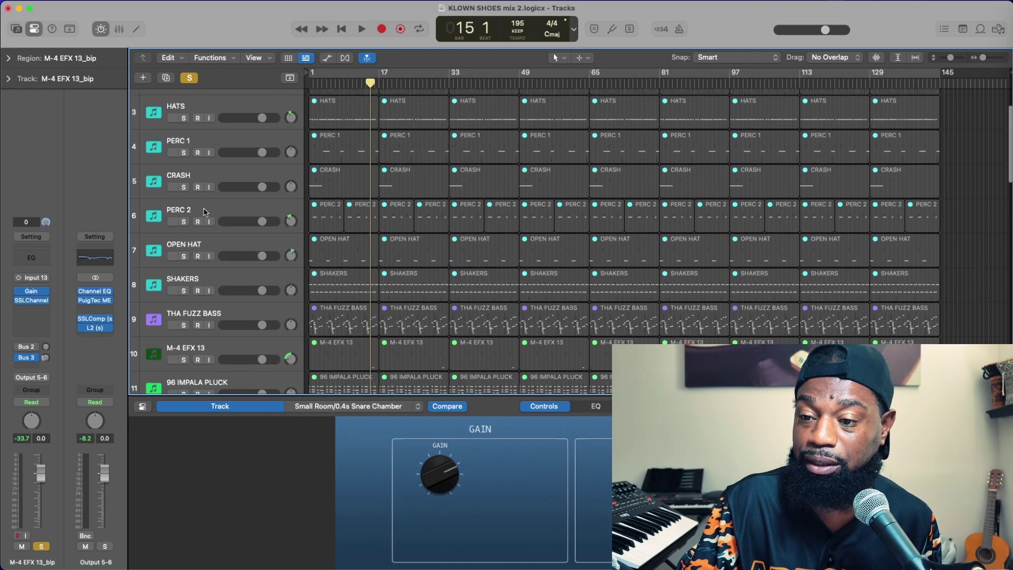
scroll(205, 212, "down", 6)
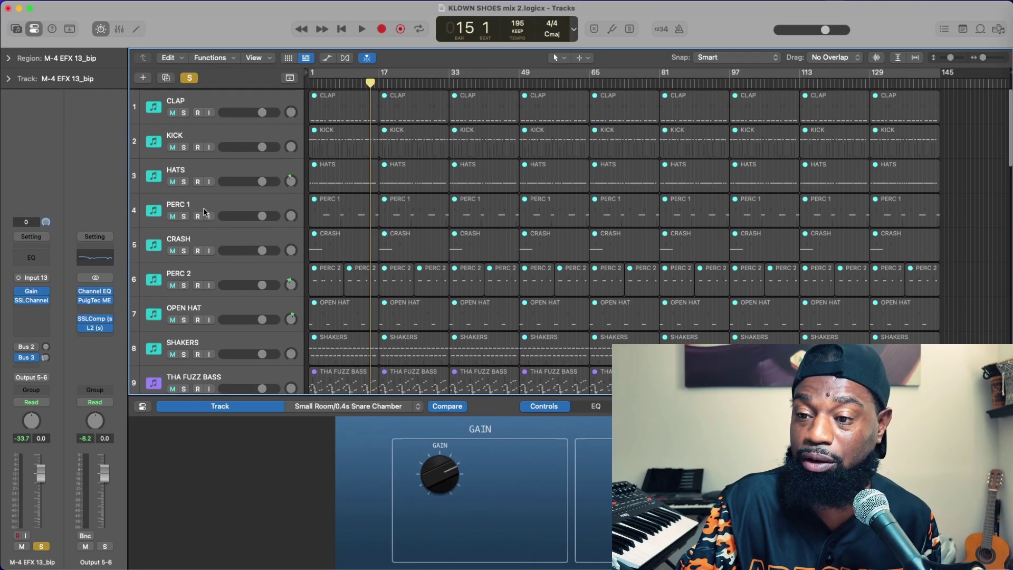
left_click(205, 211)
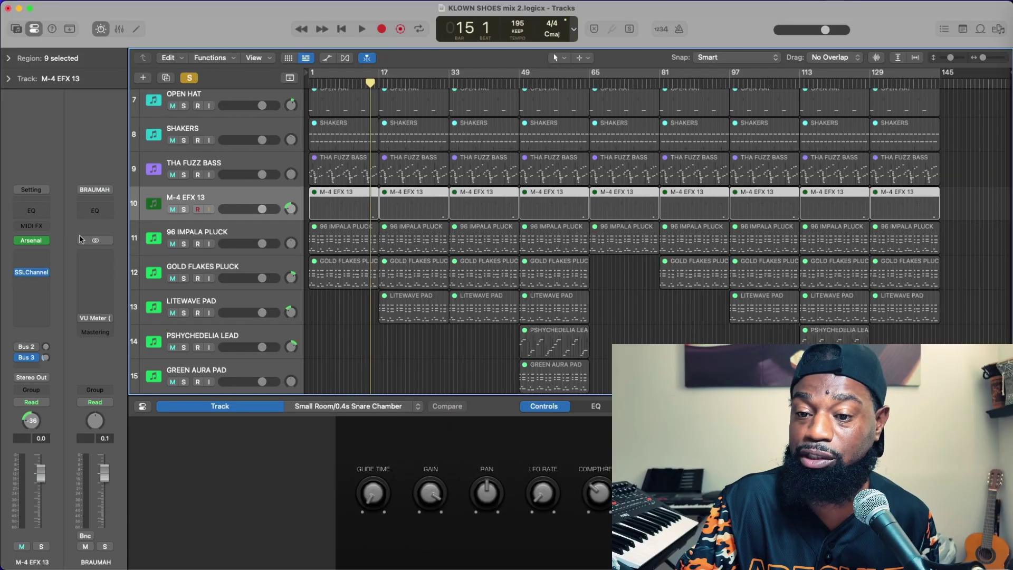
left_click(31, 240)
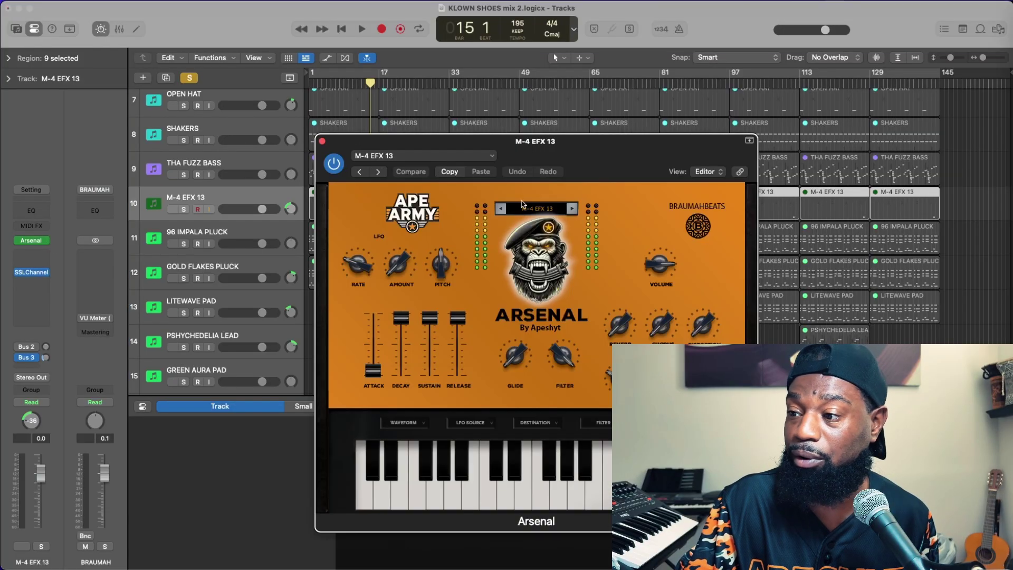
left_click(750, 140)
left_click_drag(630, 144, 400, 96)
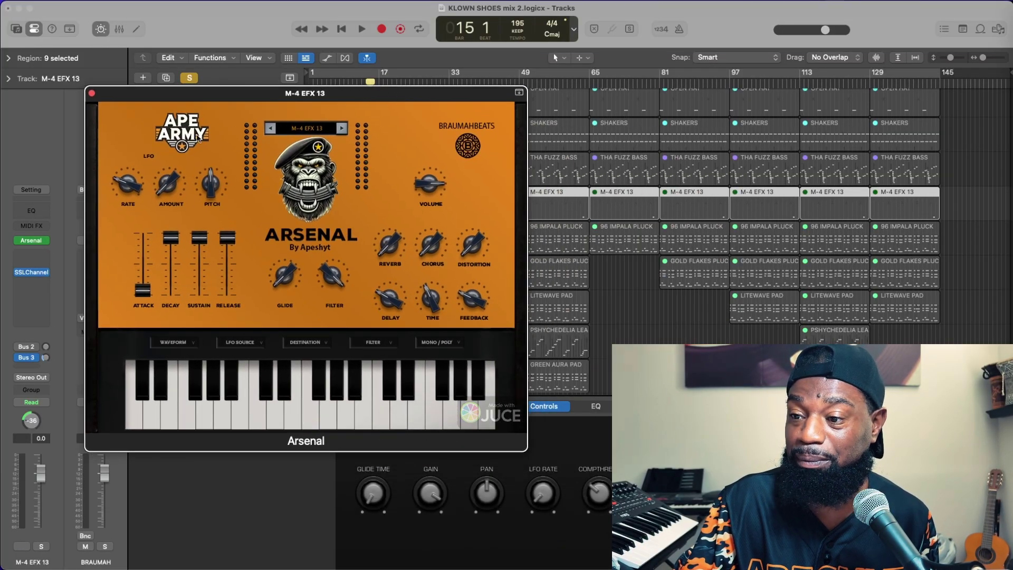
left_click(92, 94)
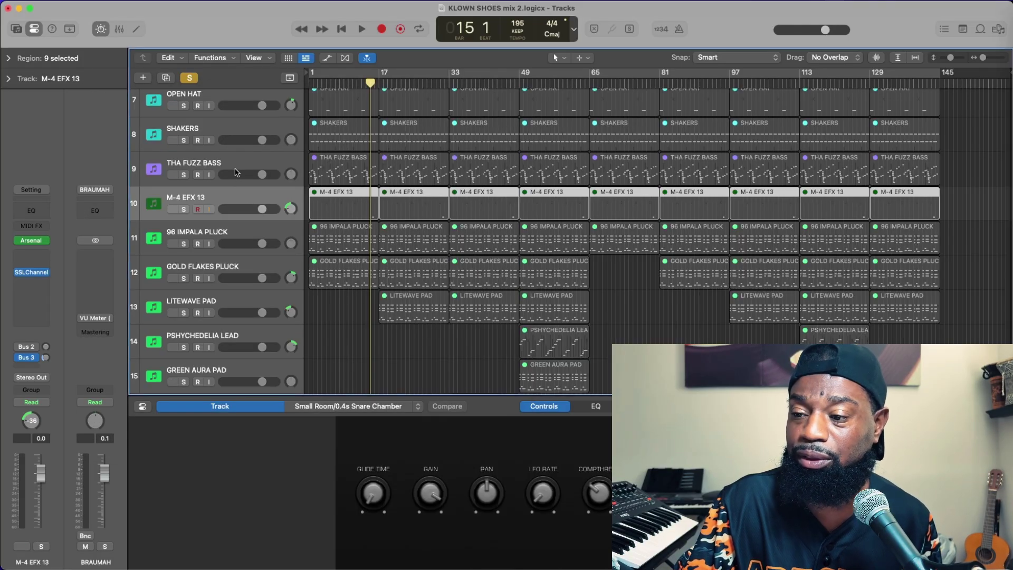
- Play the soloed M-4 EFX 13_bip track from bar 15, stop playback and clear its solo
scroll(237, 172, "down", 5)
scroll(236, 171, "down", 10)
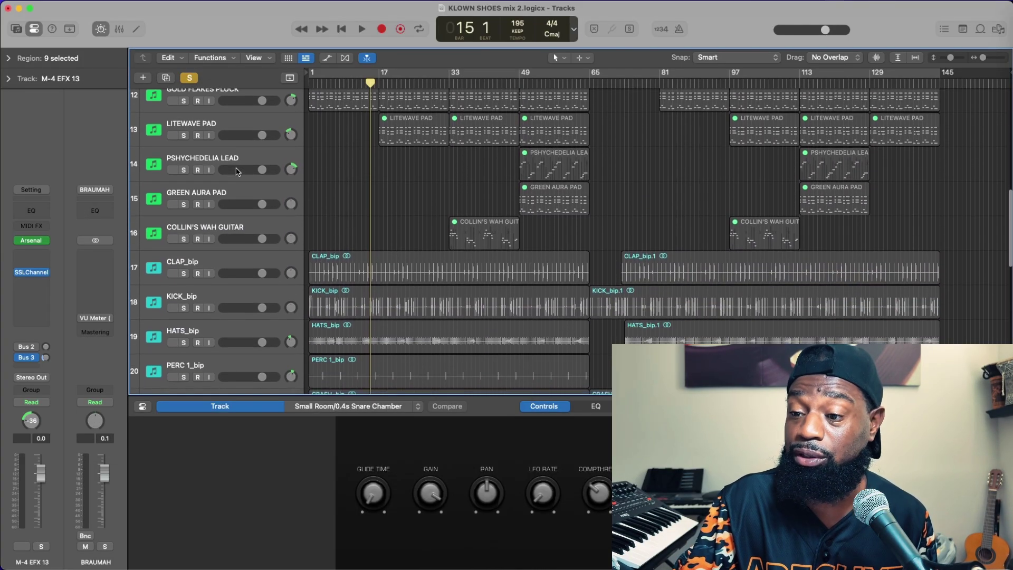
scroll(237, 172, "down", 8)
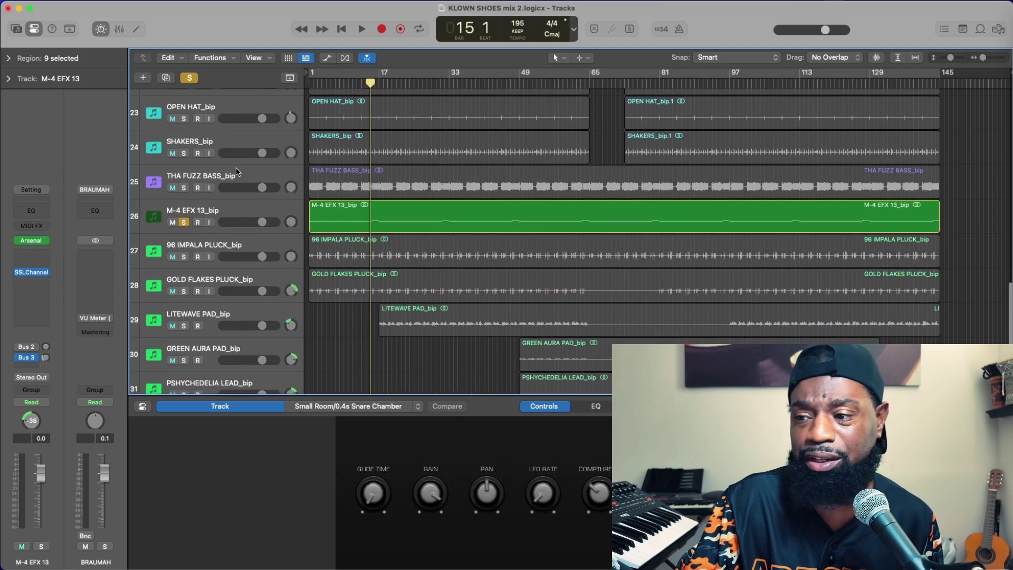
key("space")
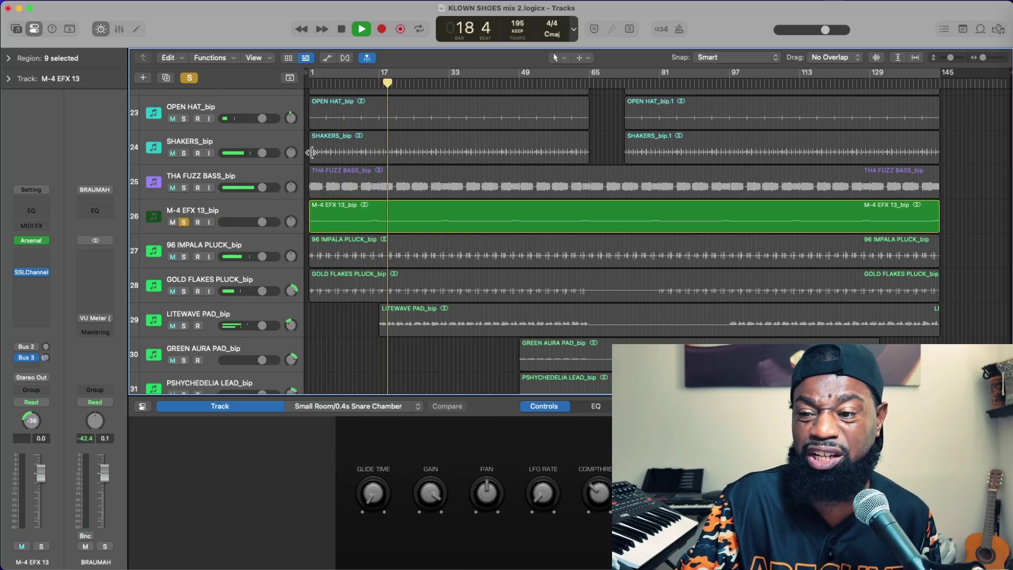
key("space")
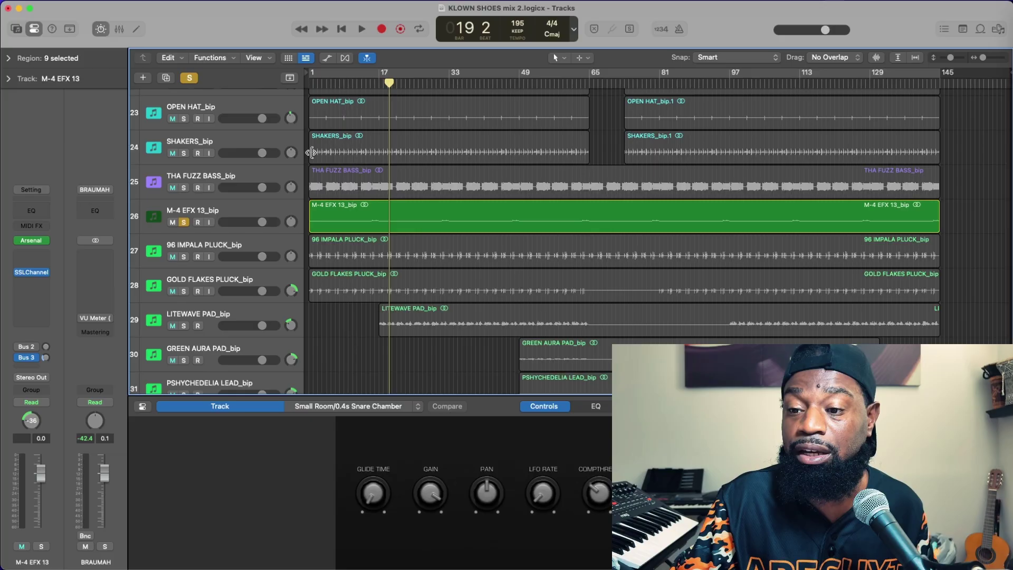
left_click(184, 222)
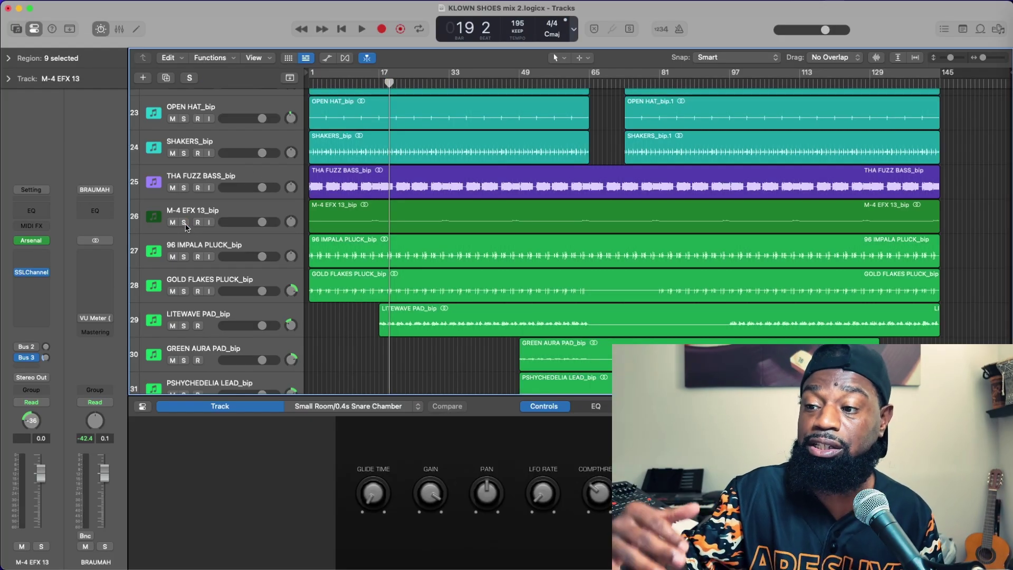
- Solo the 96 IMPALA PLUCK_bip track and start playback from bar 1
left_click(207, 245)
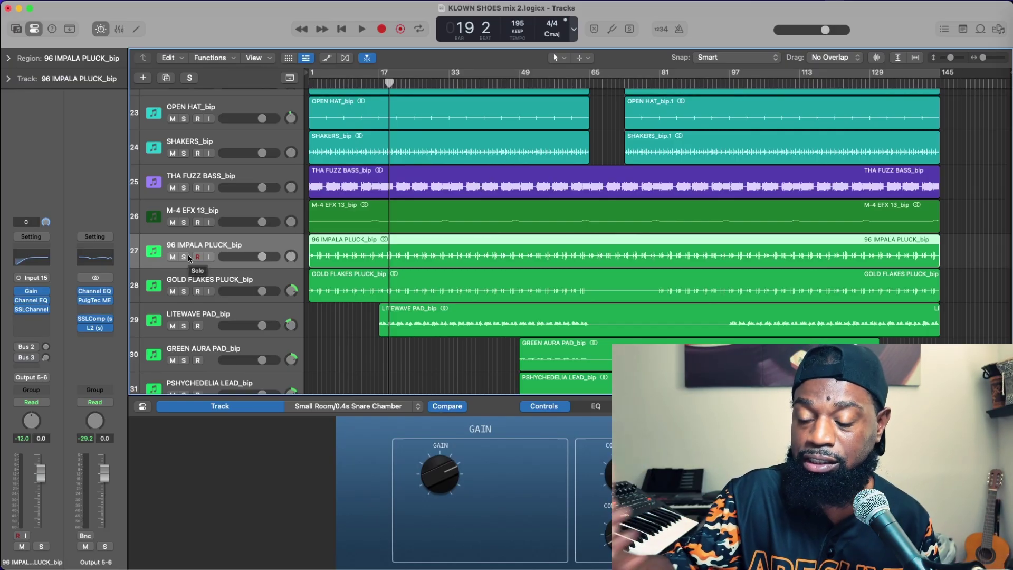
left_click(184, 257)
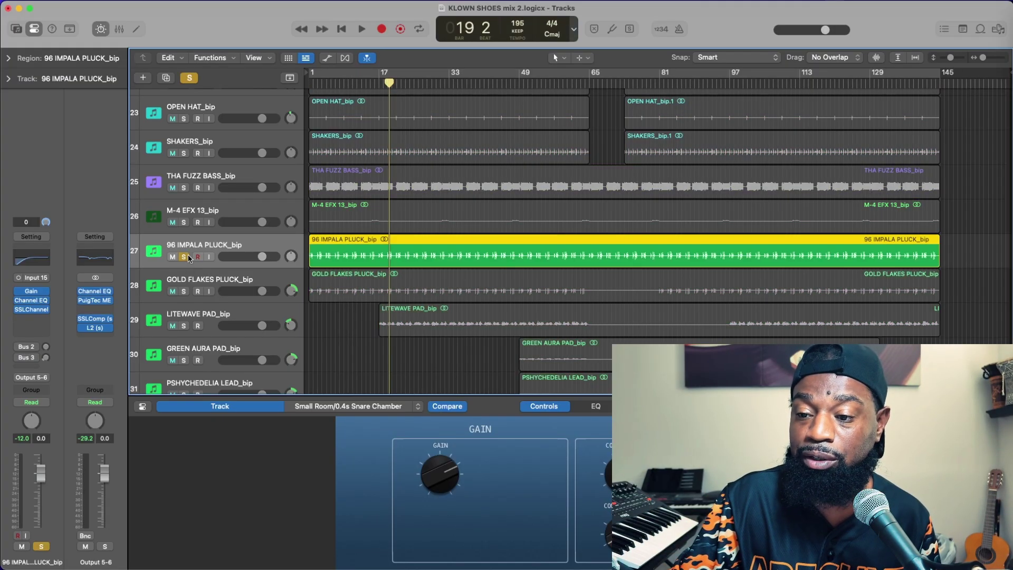
left_click(344, 32)
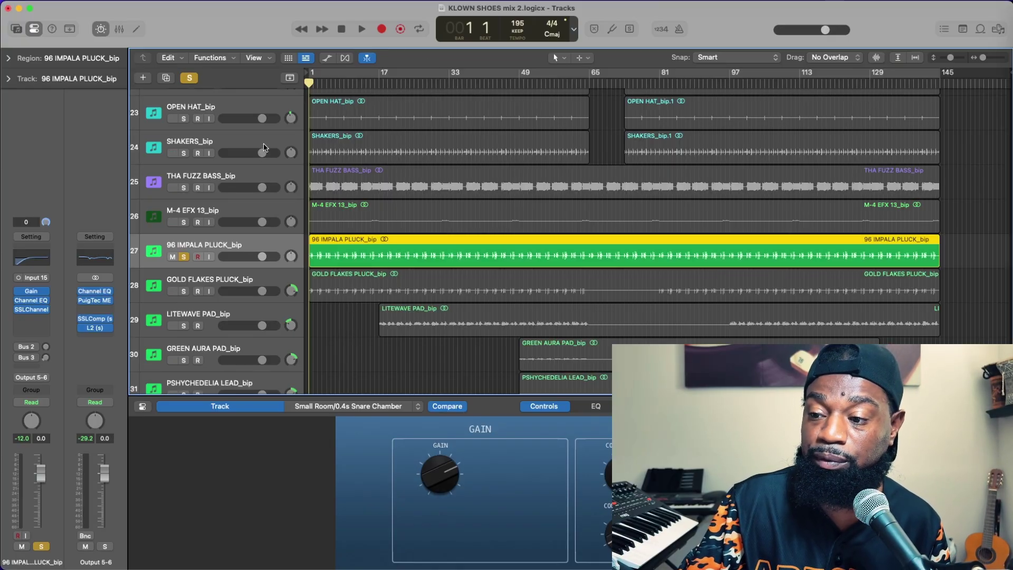
key("space")
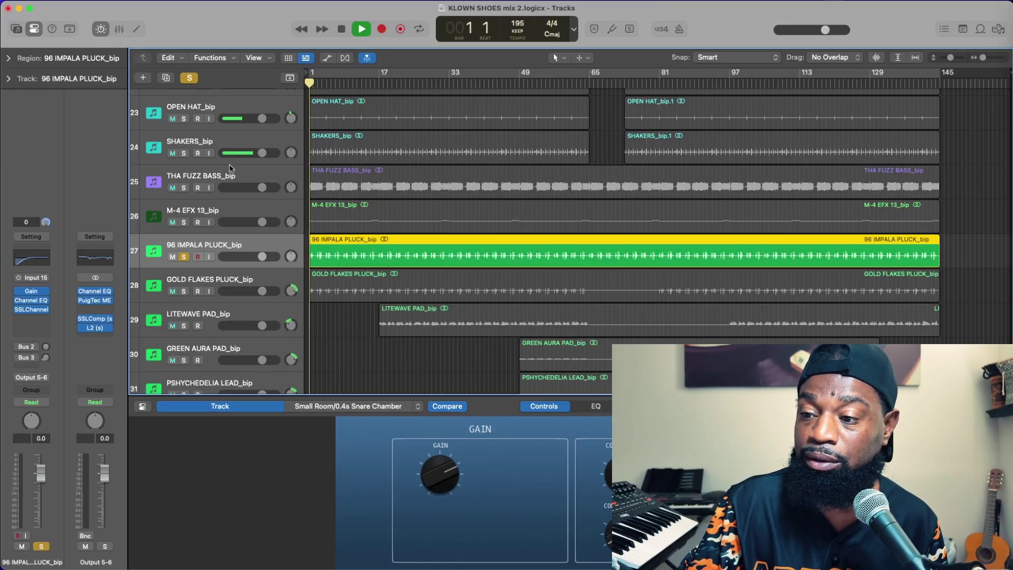
- View the Gangstar instrument on the original 96 IMPALA PLUCK track without the plug-in header, stop playback and close its window
scroll(232, 171, "up", 10)
scroll(244, 175, "up", 5)
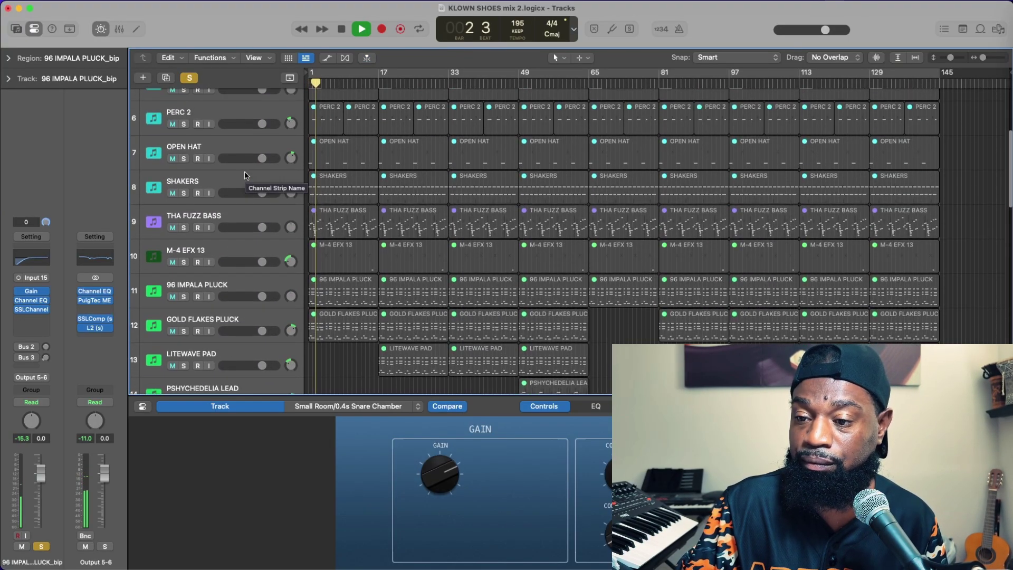
left_click(221, 279)
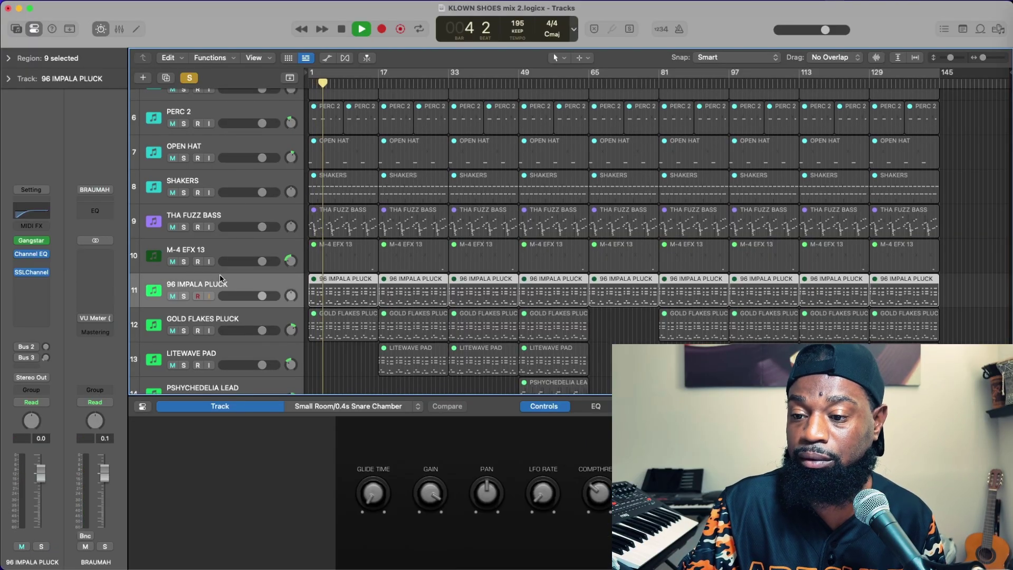
left_click(34, 240)
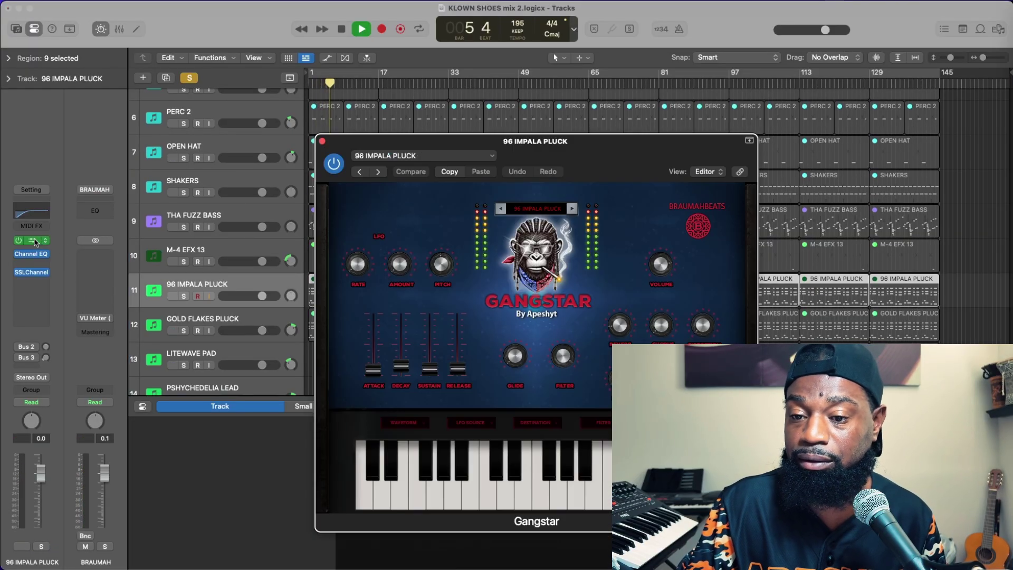
left_click(750, 141)
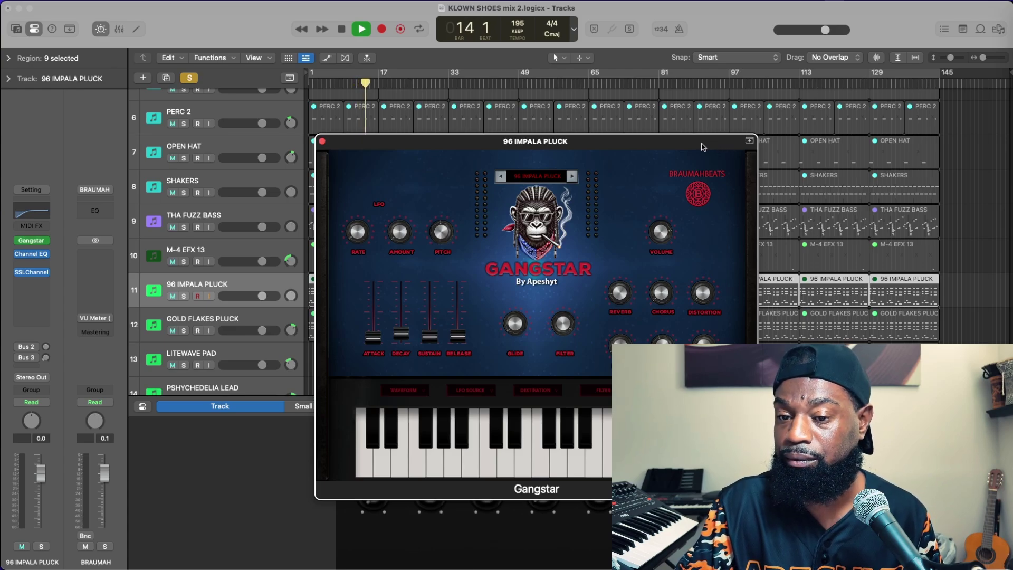
key("space")
left_click(322, 142)
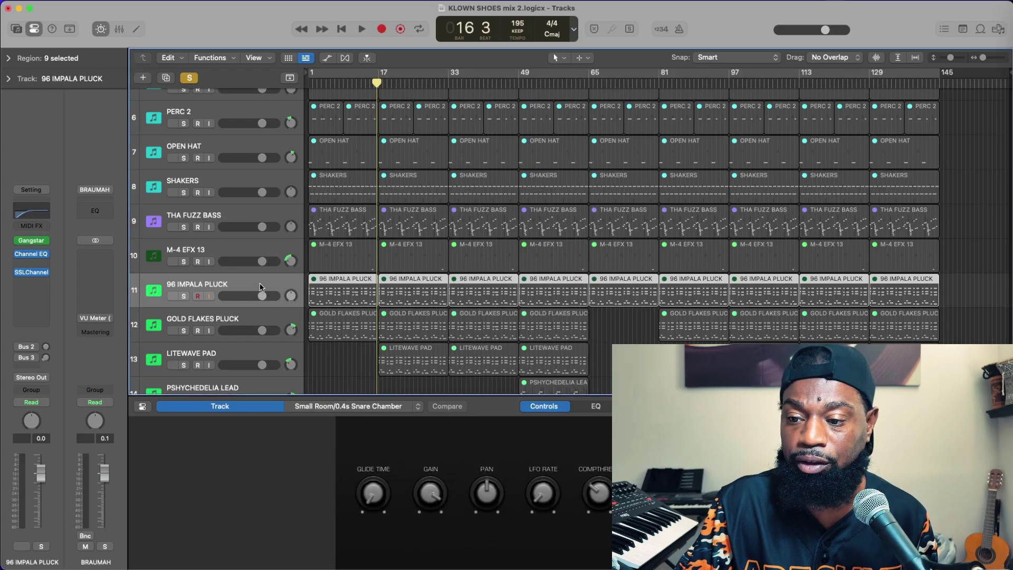
- Open the Gangstar instrument on the original GOLD FLAKES PLUCK track with the plug-in header hidden
scroll(211, 287, "down", 2)
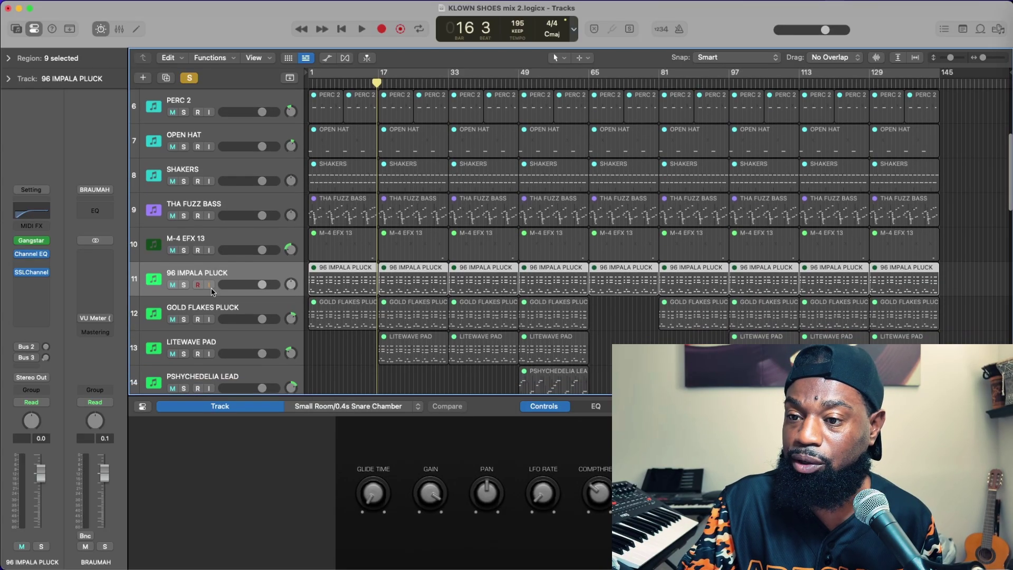
left_click(212, 291)
mouse_move(35, 242)
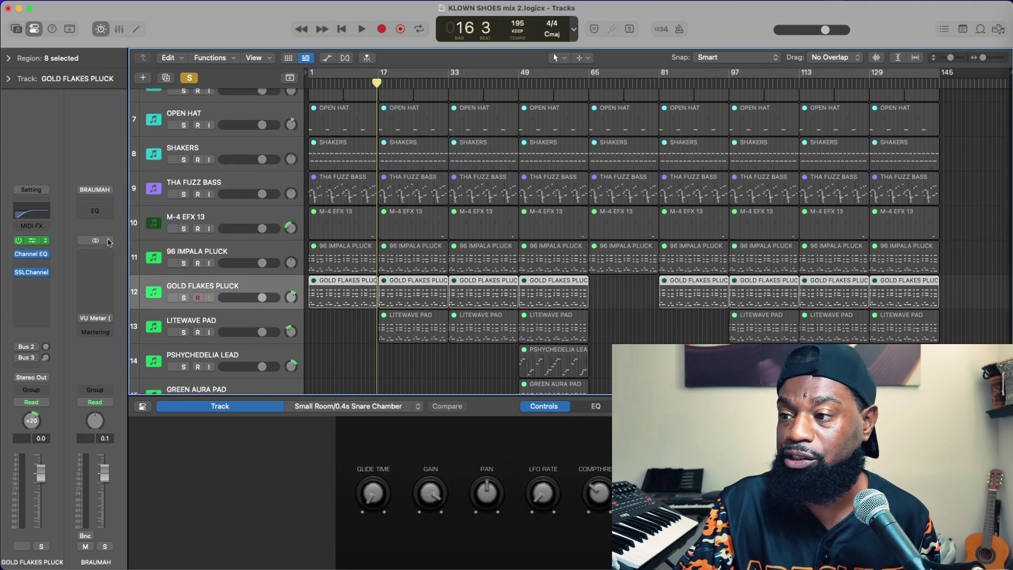
key("v")
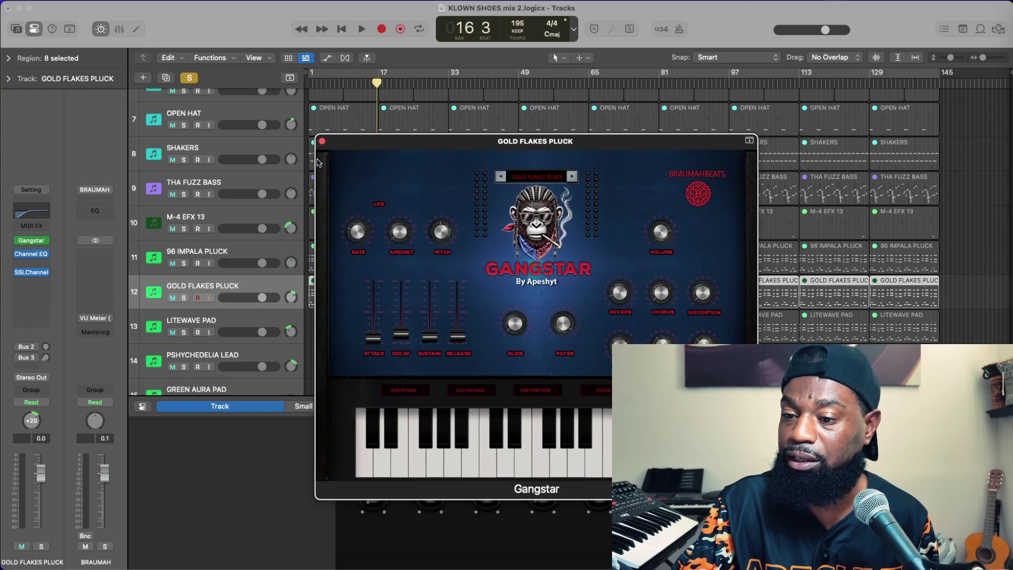
- Switch the solo from 96 IMPALA PLUCK_bip to GOLD FLAKES PLUCK_bip, play from bar 1 and move the Gangstar window clear of the soloed region
scroll(276, 172, "down", 15)
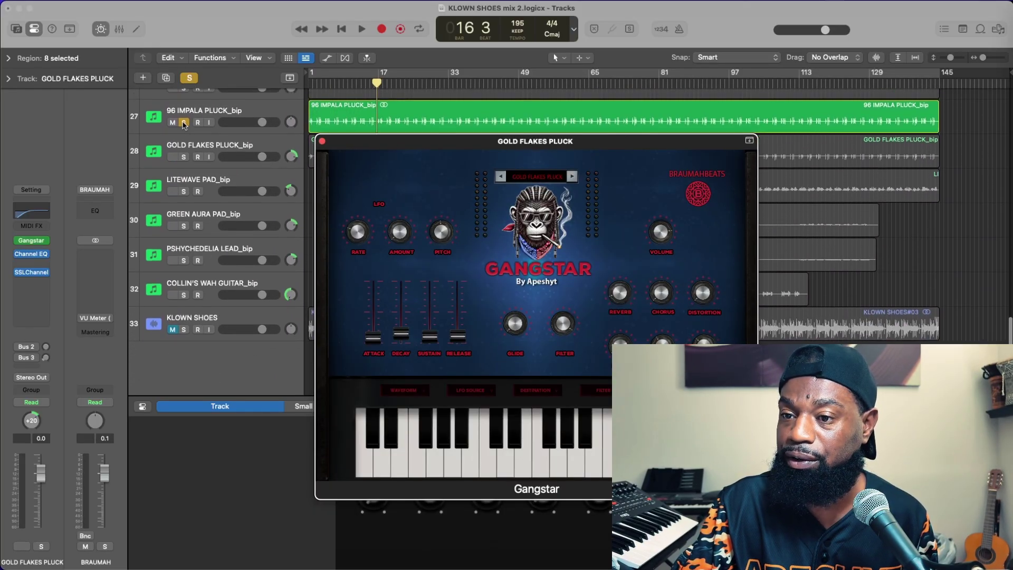
left_click(185, 122)
left_click(187, 167)
left_click(184, 157)
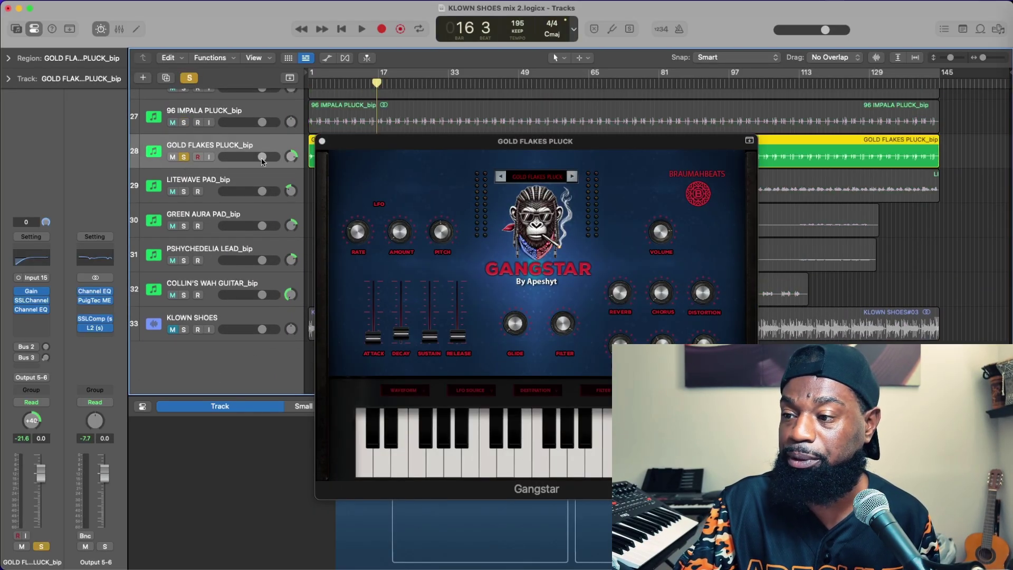
key("Return")
key("space")
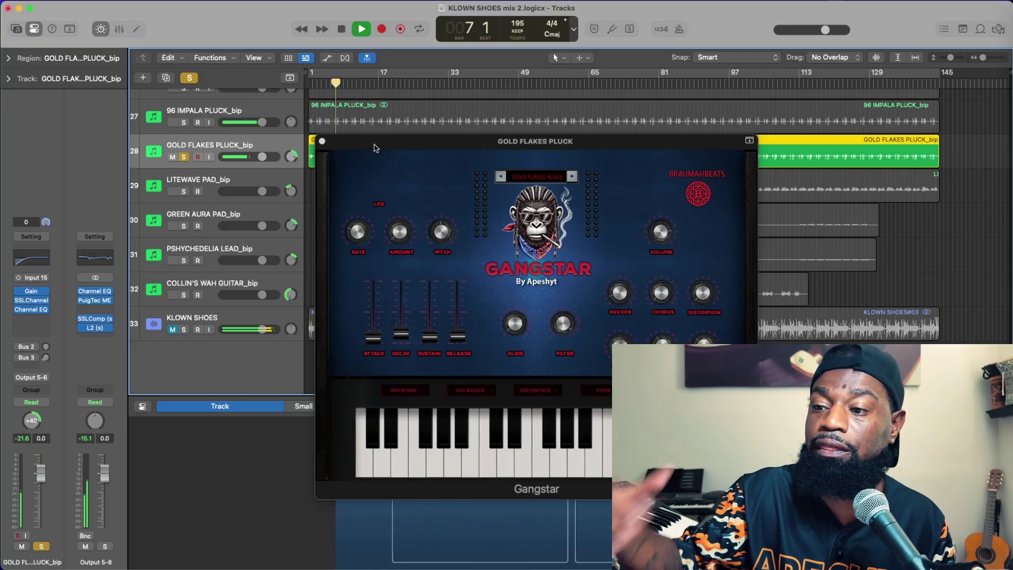
left_click_drag(374, 148, 373, 193)
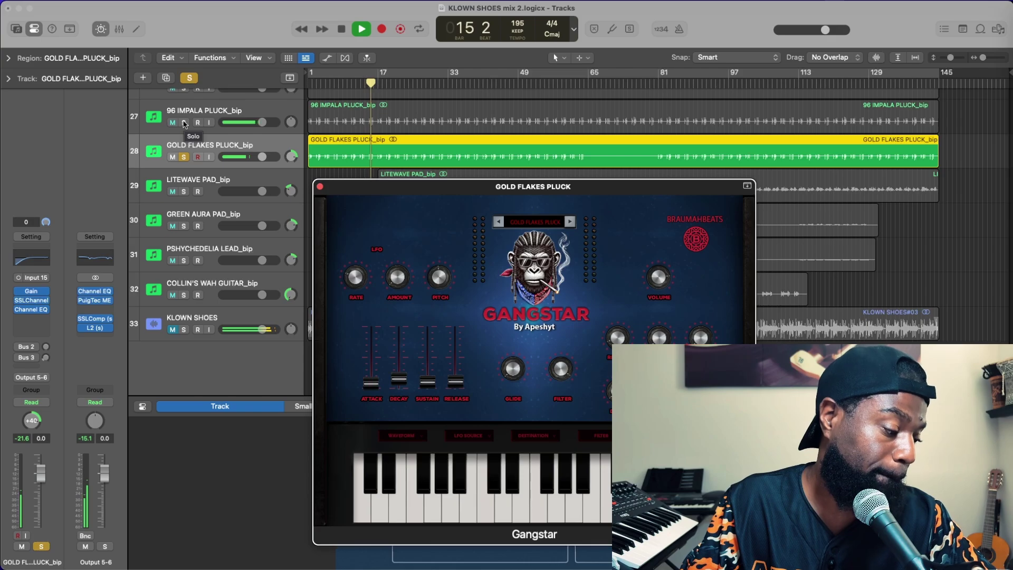
- Compare the 96 IMPALA and GOLD FLAKES plucks by toggling their solos during playback, stop, clear the solos and close the Gangstar window
left_click(185, 122)
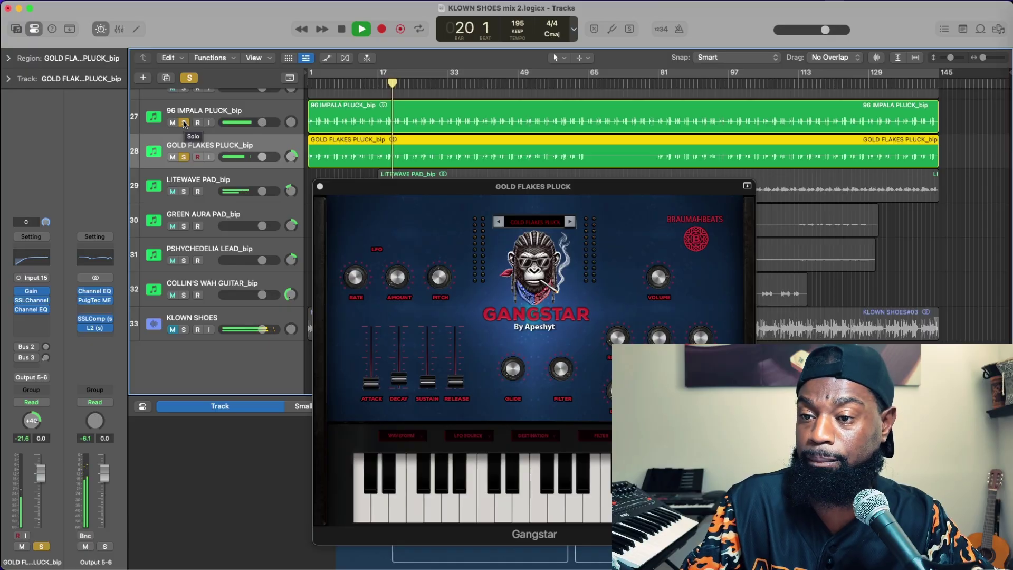
left_click(185, 157)
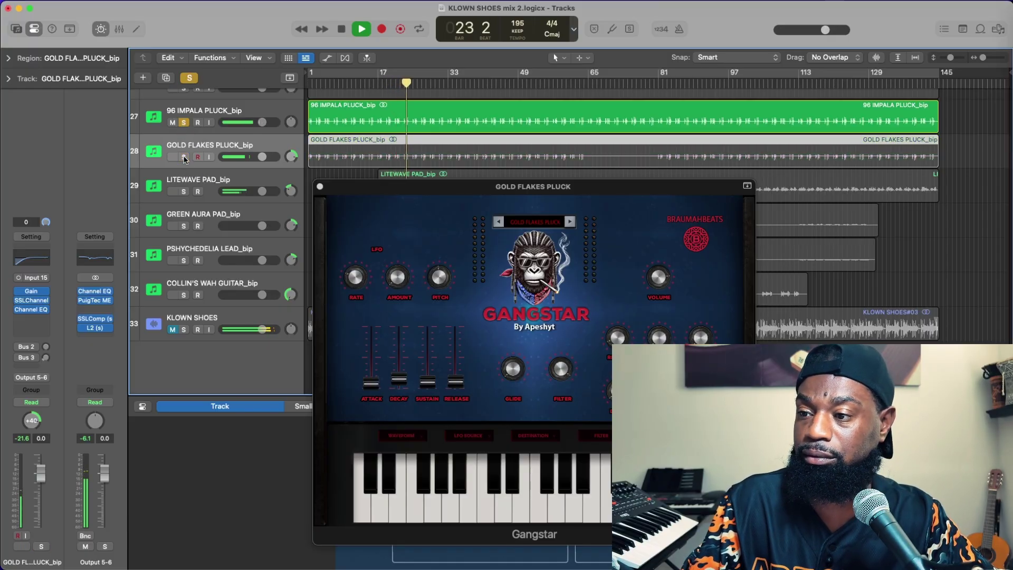
left_click(185, 157)
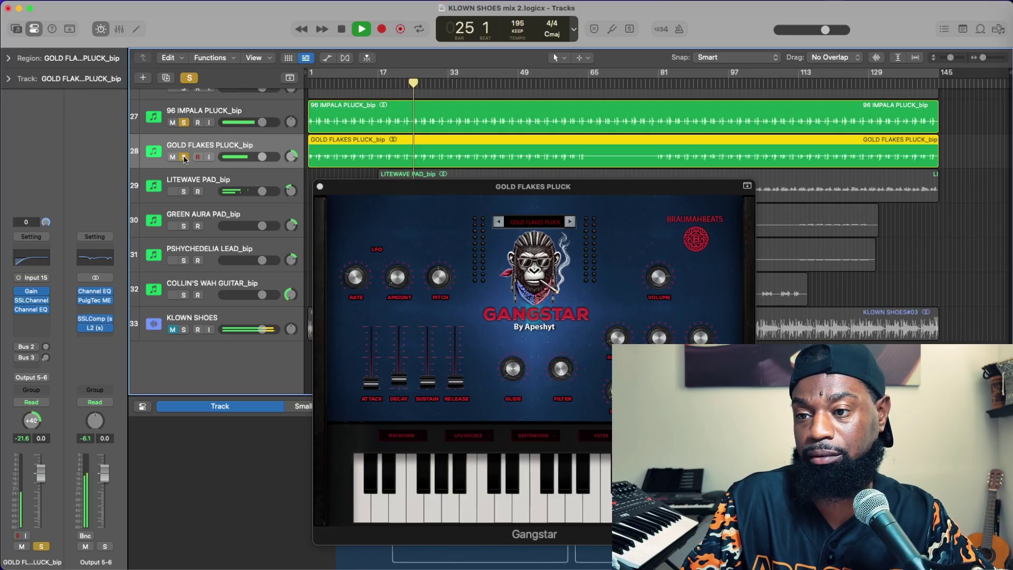
key("space")
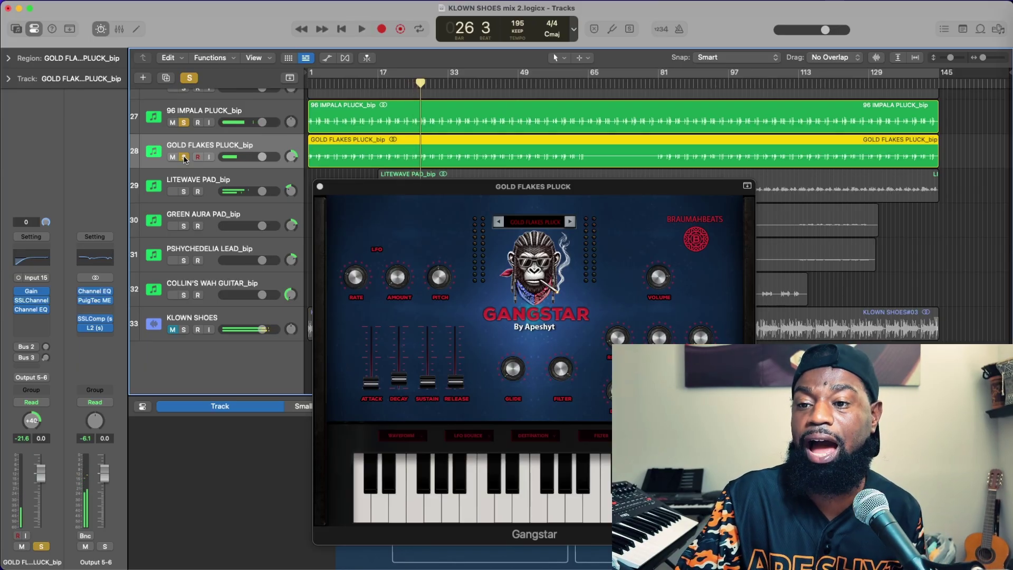
left_click(184, 158)
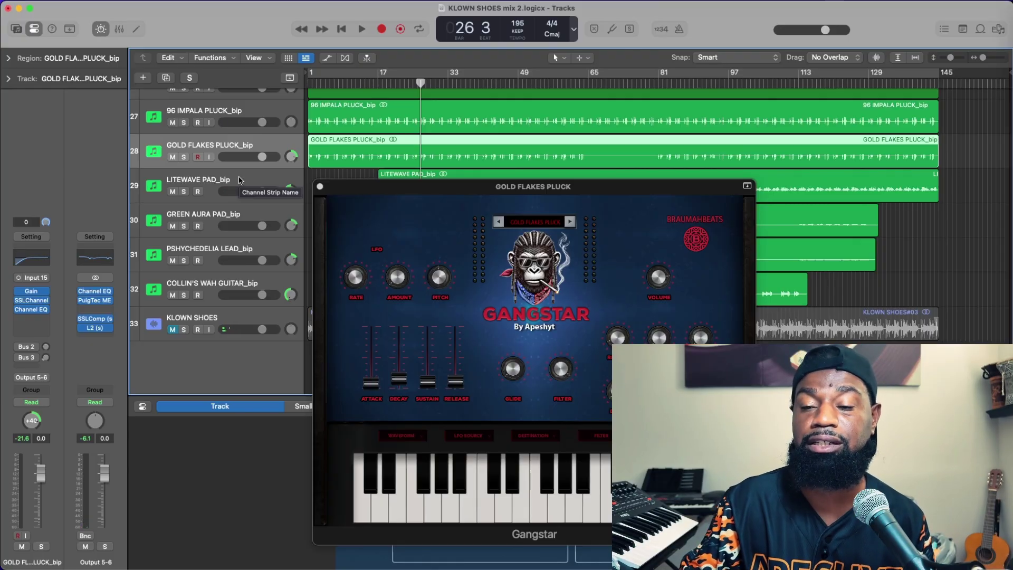
left_click(320, 187)
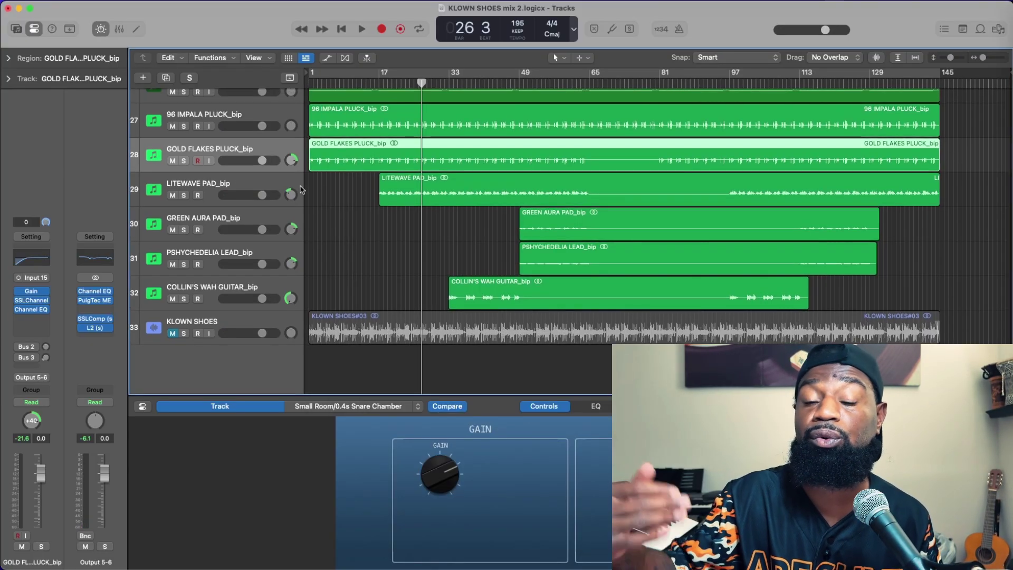
- Solo the LITEWAVE PAD_bip track and move the playhead to bar 17
left_click(240, 186)
left_click(184, 195)
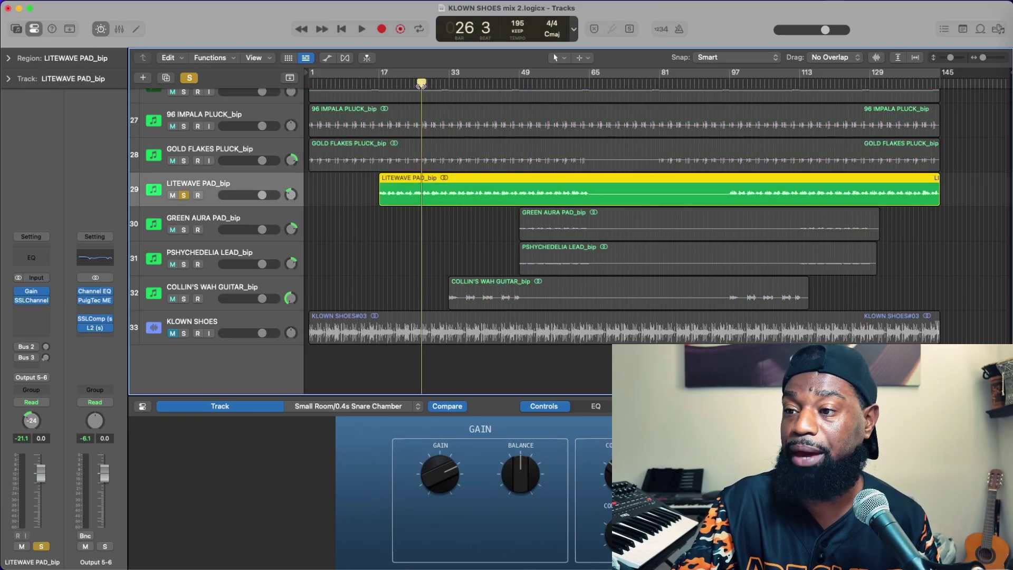
left_click_drag(422, 84, 378, 86)
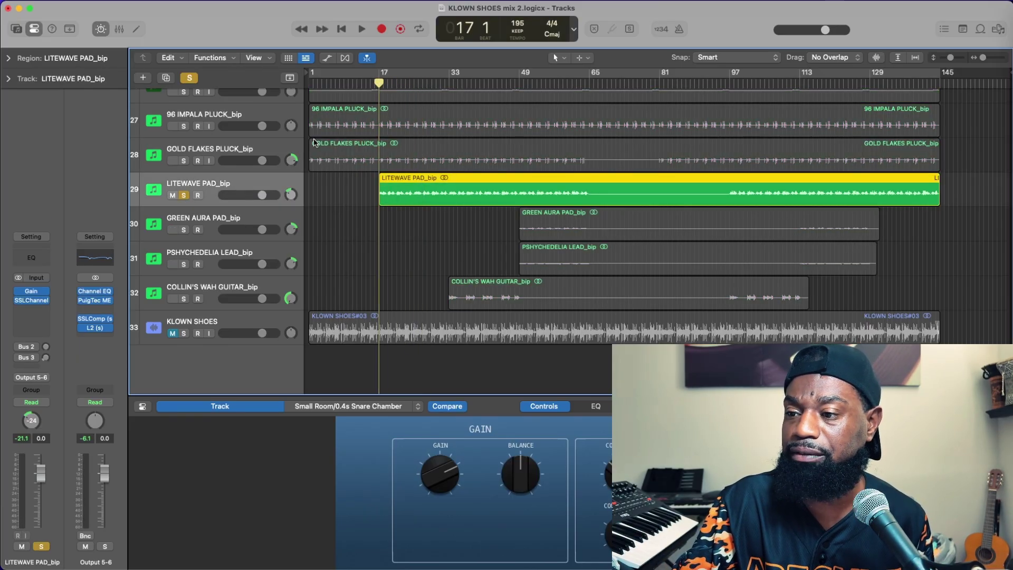
- Play the soloed pad from bar 17 with the original LITEWAVE PAD track's Funkstar instrument open, stop playback and close the window
scroll(315, 142, "up", 12)
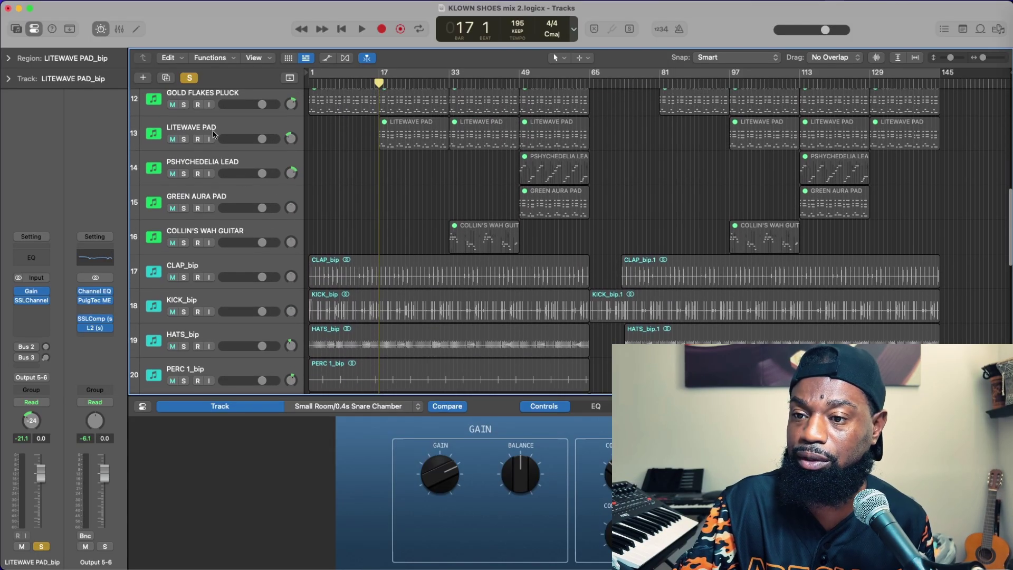
left_click(213, 135)
left_click(31, 240)
key("space")
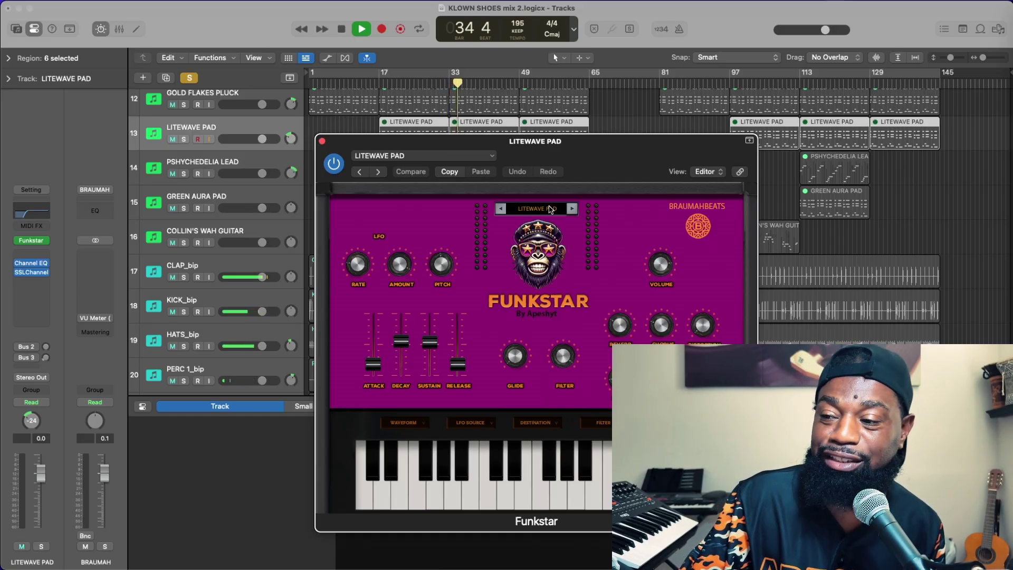
key("space")
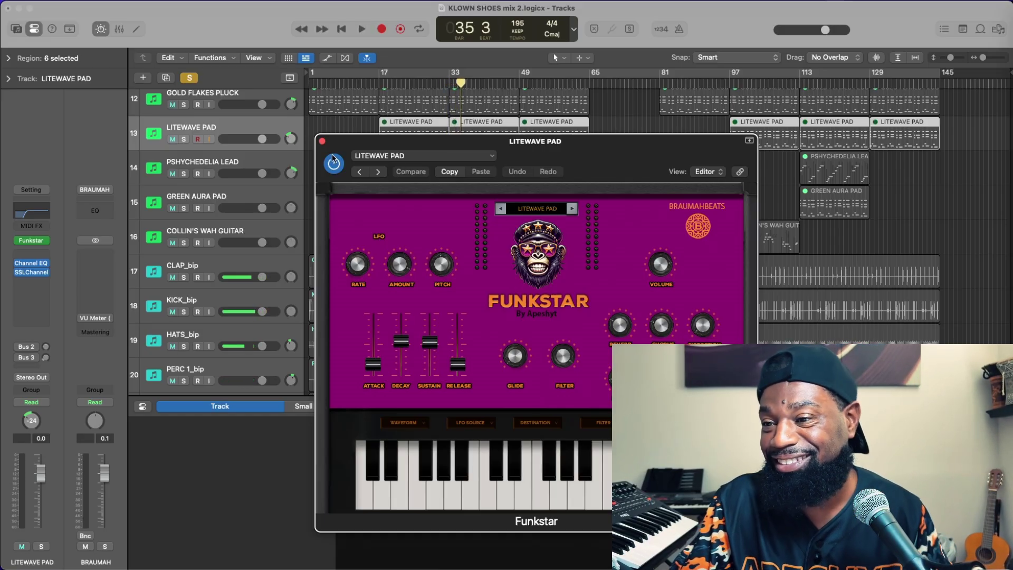
left_click(322, 141)
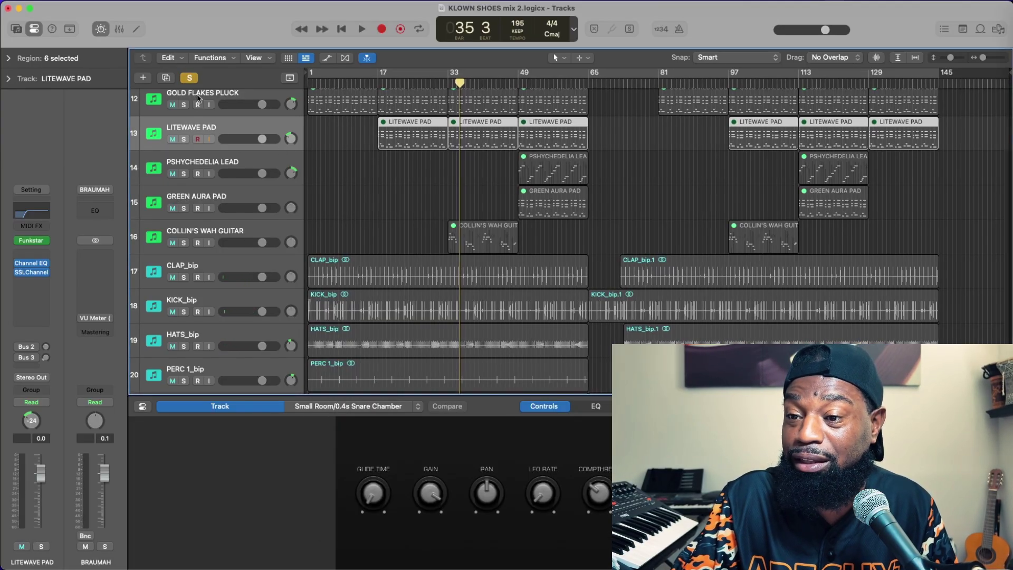
- Solo the original PSHYCHEDELIA LEAD track and compare its channel strip with those of GREEN AURA PAD and COLLIN'S WAH GUITAR
left_click(182, 165)
left_click(184, 175)
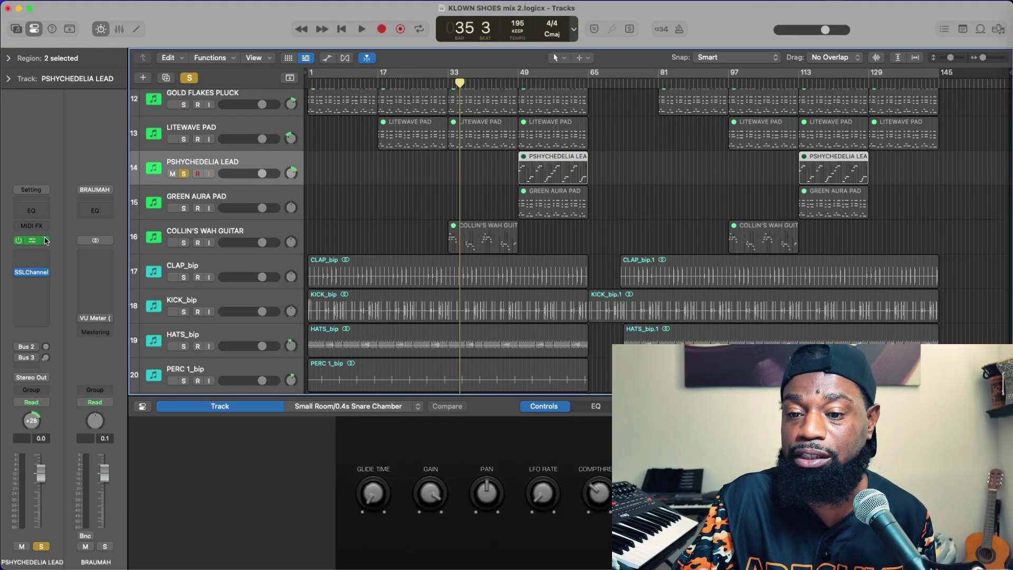
left_click(212, 191)
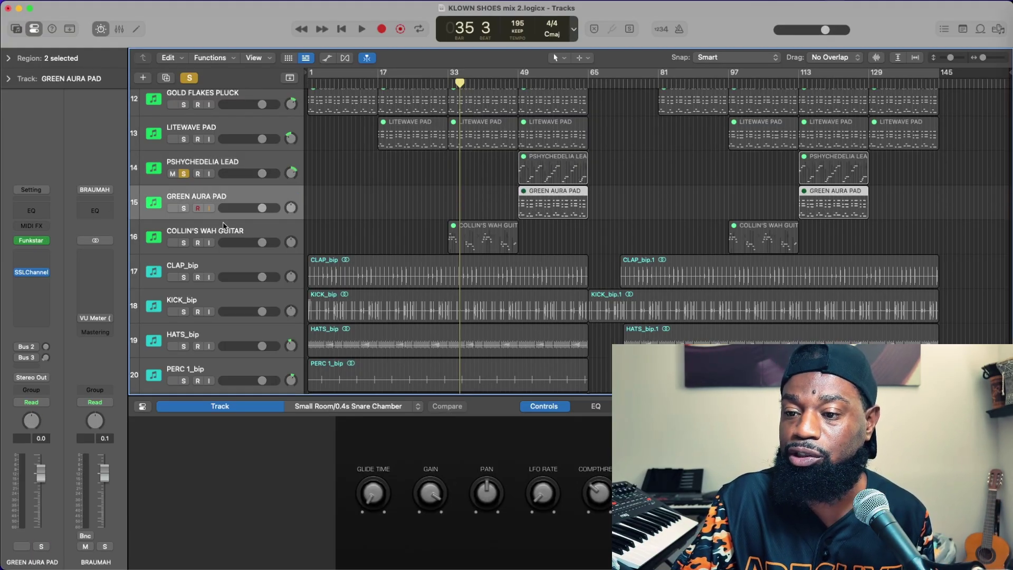
left_click(230, 225)
left_click(217, 154)
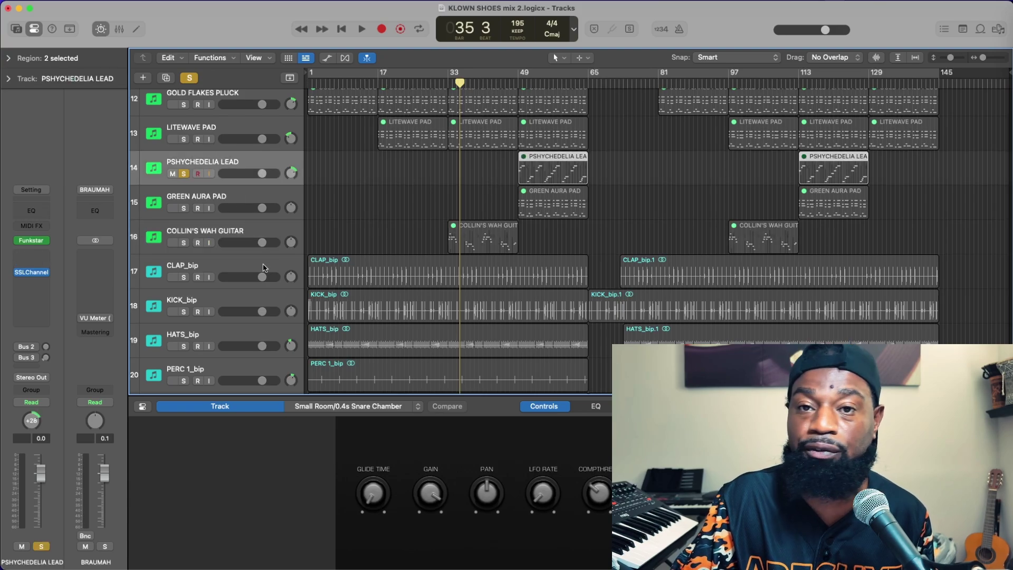
- Solo the PSHYCHEDELIA LEAD_bip track and play it from bar 49
scroll(274, 286, "down", 1)
scroll(274, 286, "down", 10)
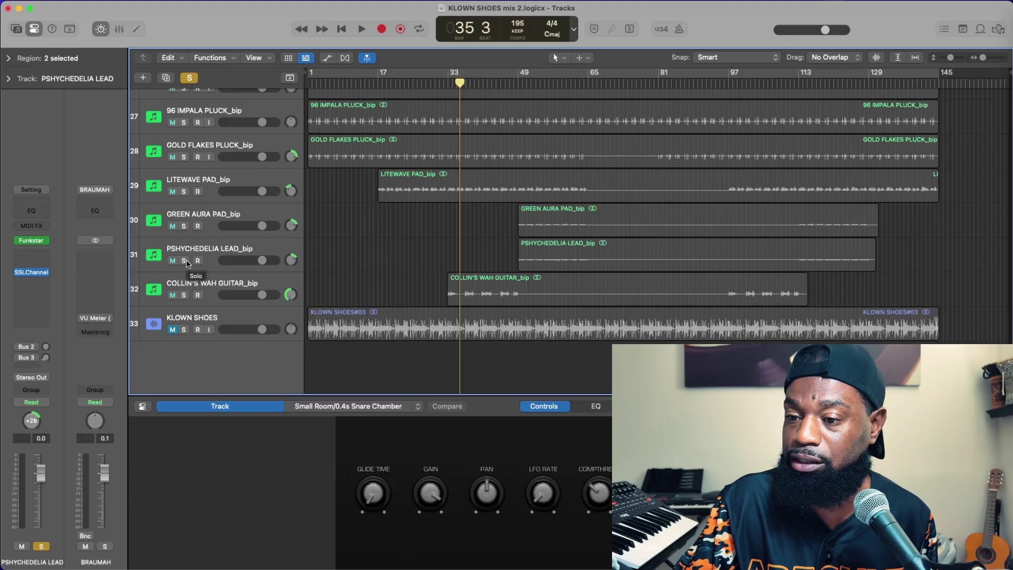
left_click(184, 261)
left_click_drag(459, 80, 518, 79)
key("space")
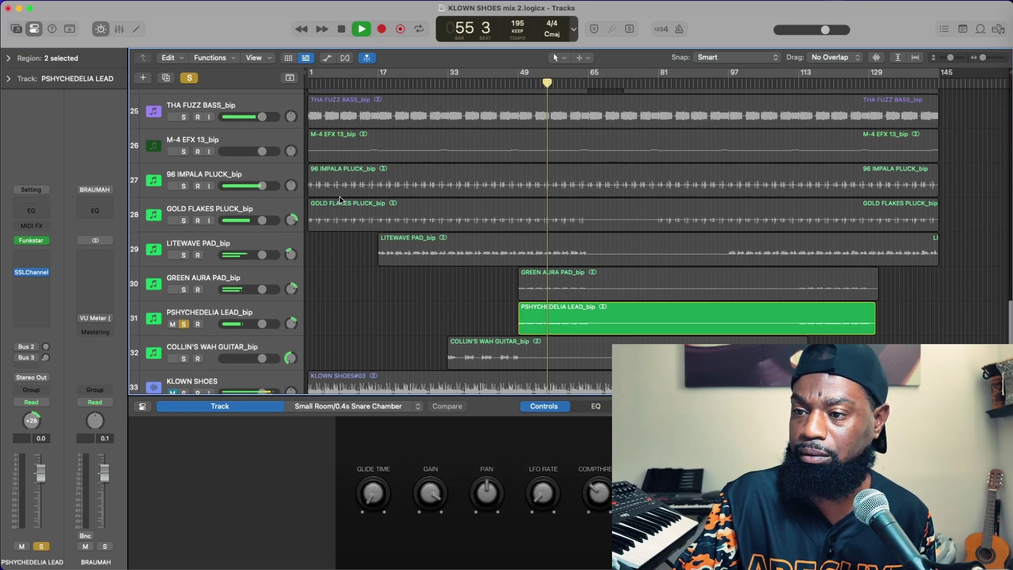
- Show the original PSHYCHEDELIA LEAD track's Funkstar instrument during playback, hide its window header and move the window clear of the regions
scroll(336, 209, "up", 10)
scroll(297, 181, "up", 5)
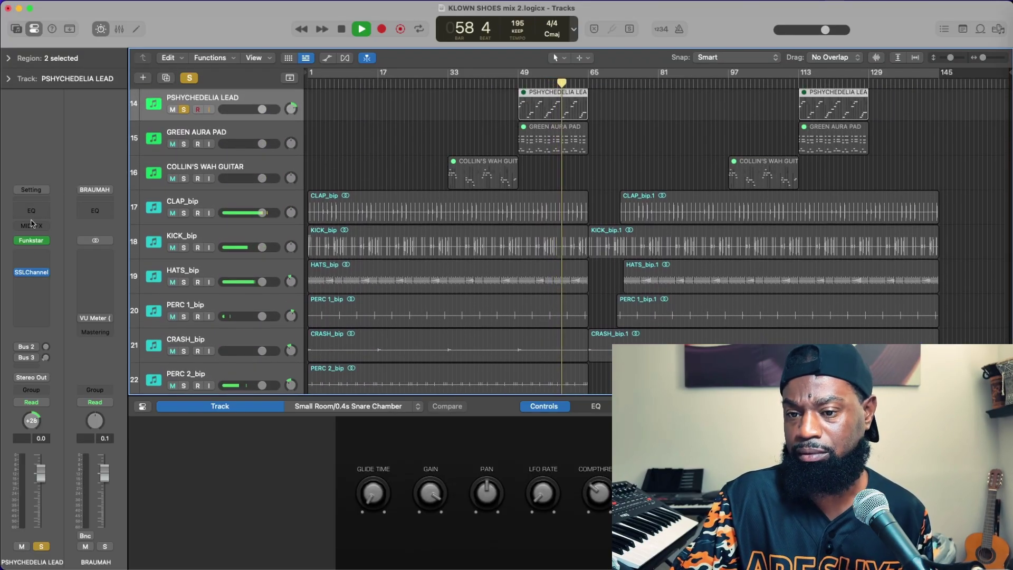
left_click(30, 240)
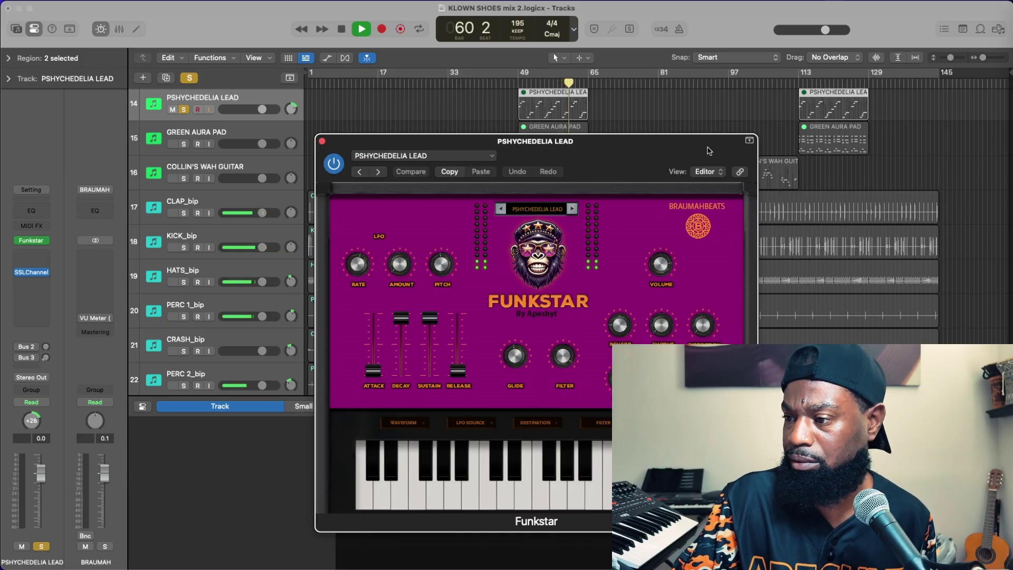
left_click(749, 142)
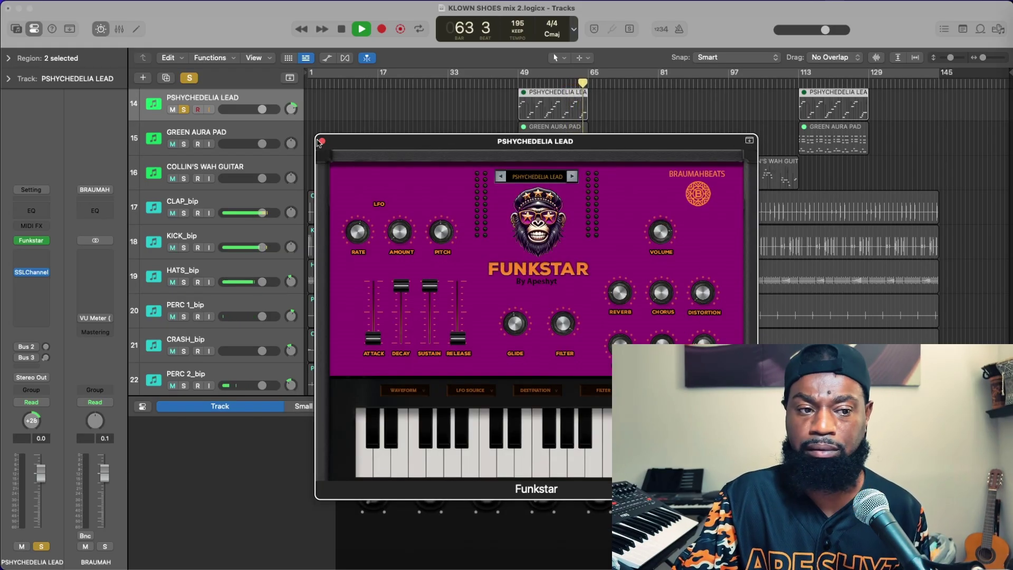
left_click_drag(319, 144, 51, 129)
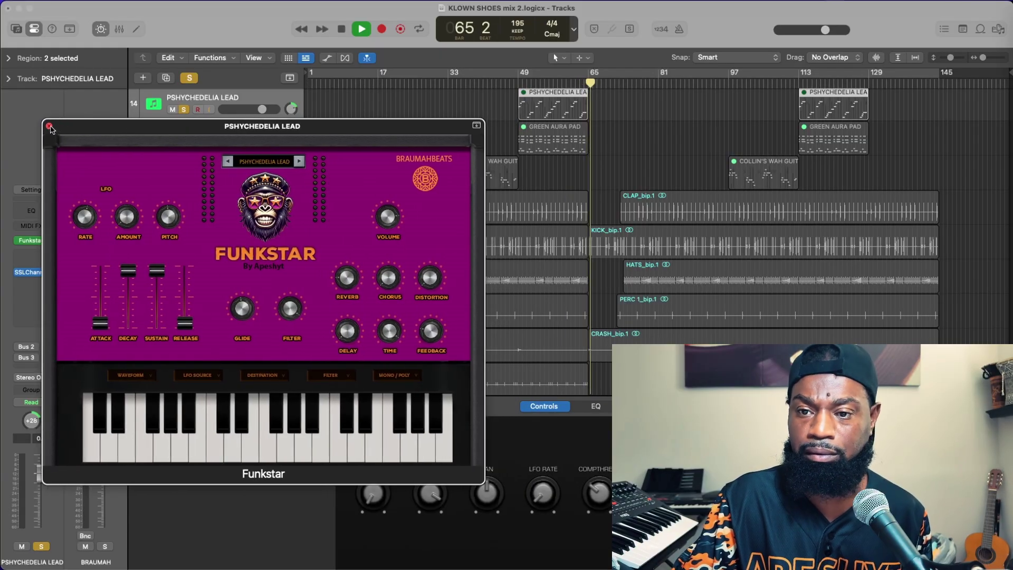
- Close the Funkstar window, stop playback and clear all solos
left_click(49, 127)
key("space")
left_click(190, 78)
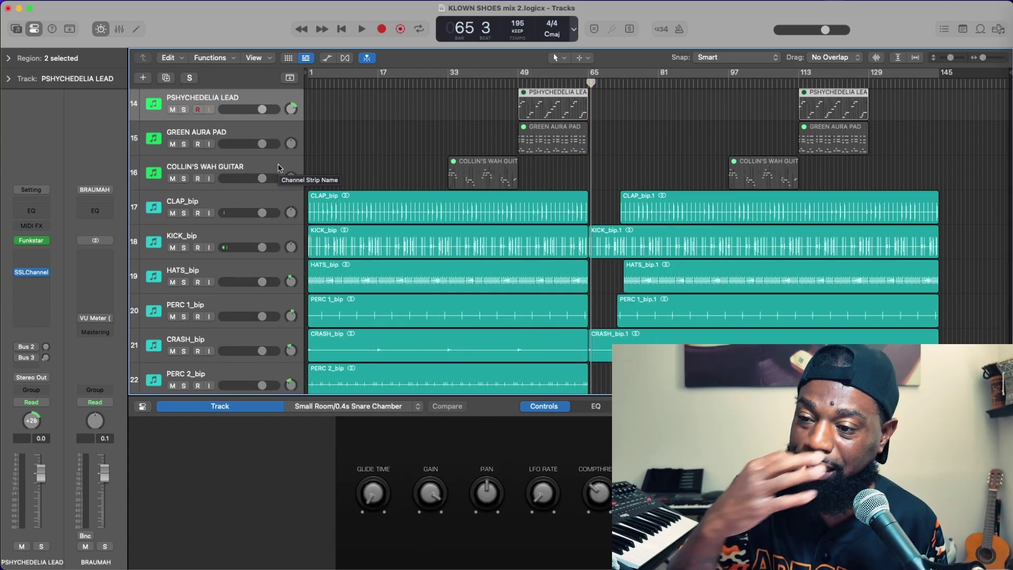
- Solo the GREEN AURA PAD_bip track and move the playhead to bar 49
scroll(280, 168, "down", 10)
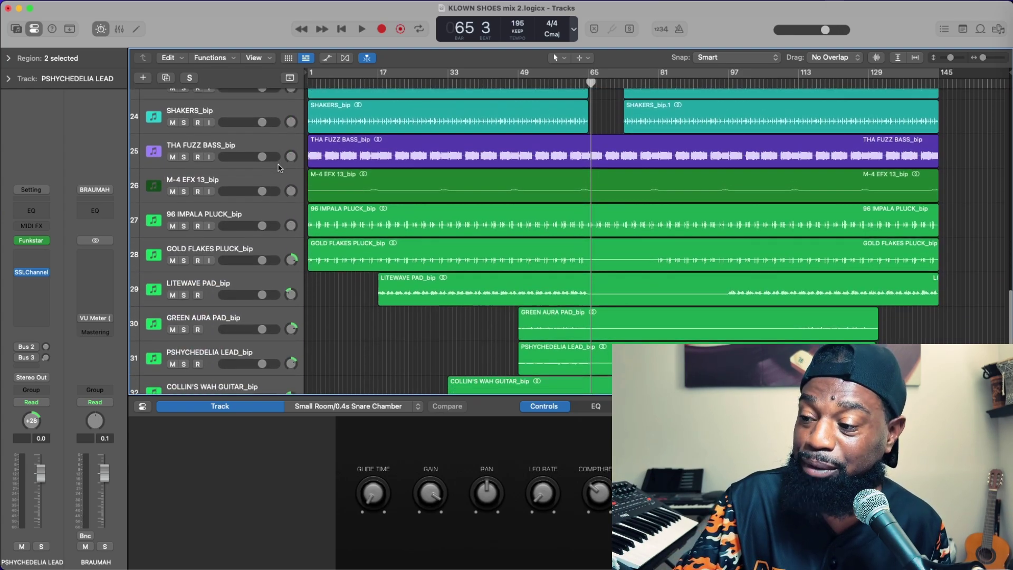
scroll(280, 168, "down", 3)
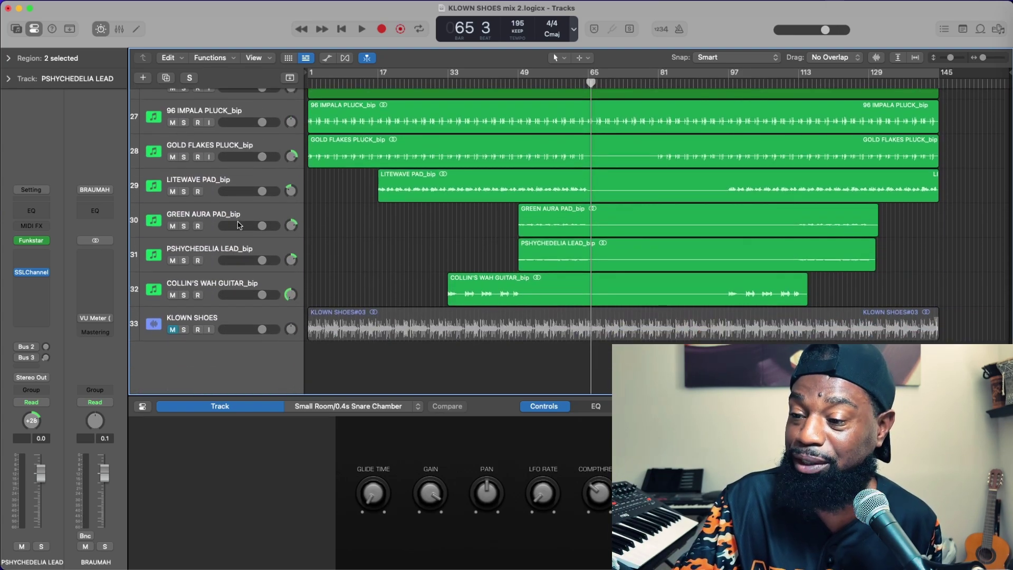
left_click(237, 212)
left_click(184, 226)
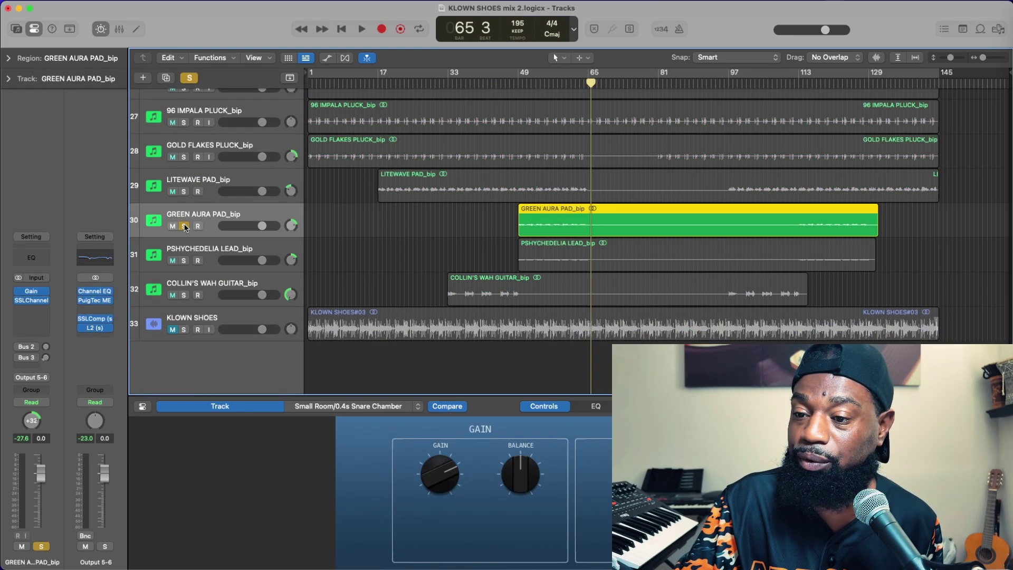
left_click_drag(603, 84, 519, 99)
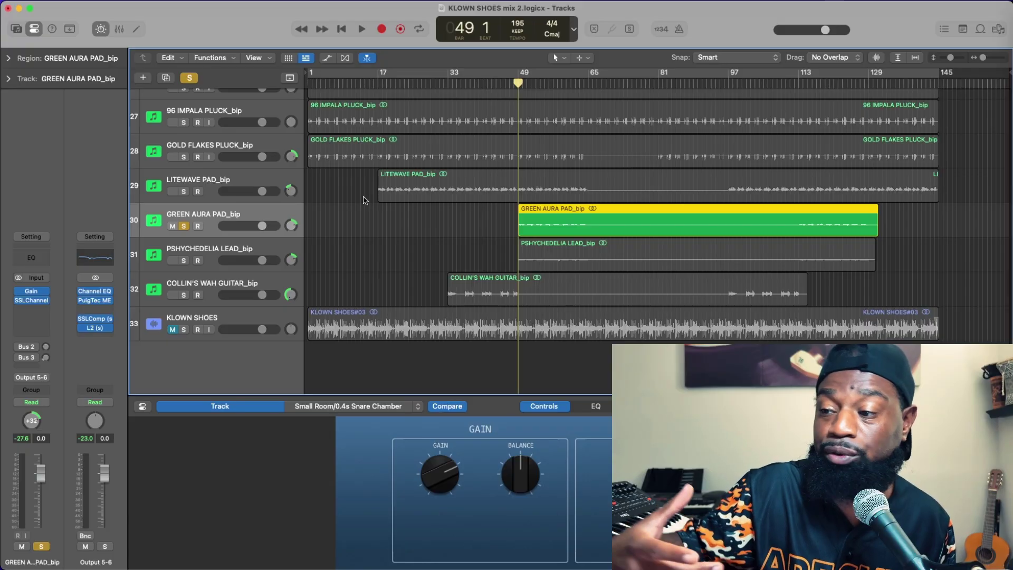
- Play the soloed GREEN AURA PAD_bip part from bar 49, stop playback and turn off its solo
key("space")
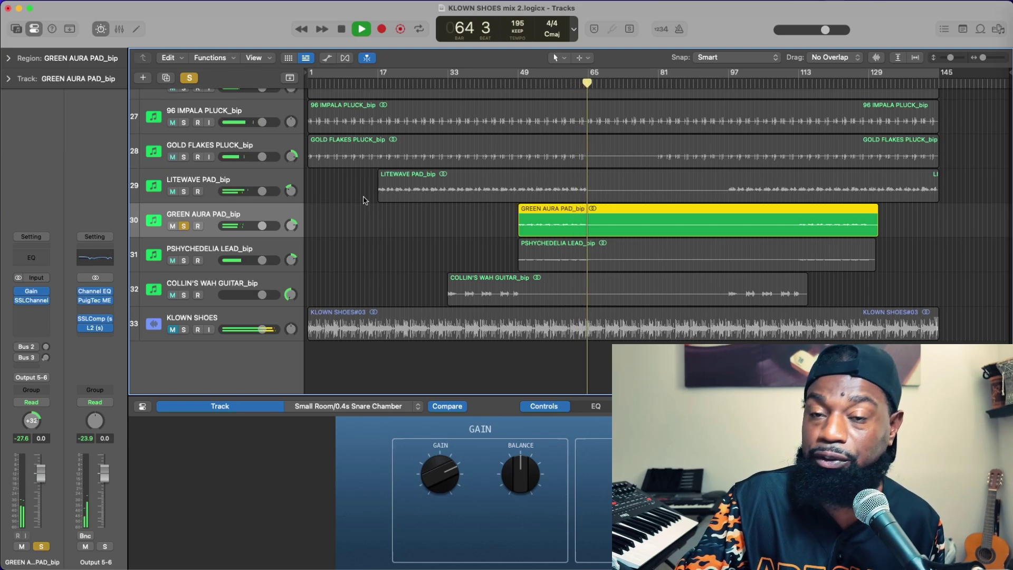
key("space")
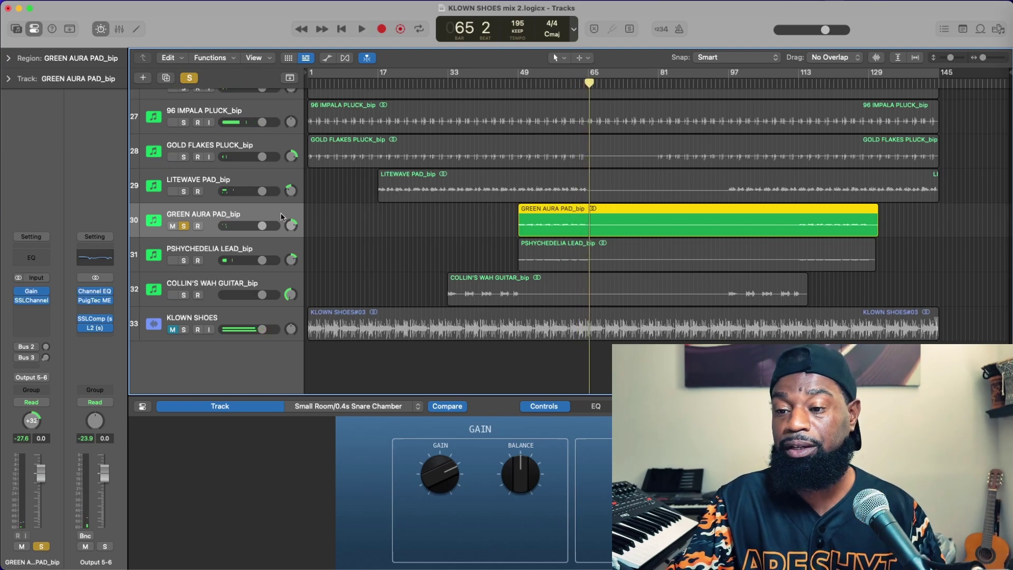
left_click(184, 226)
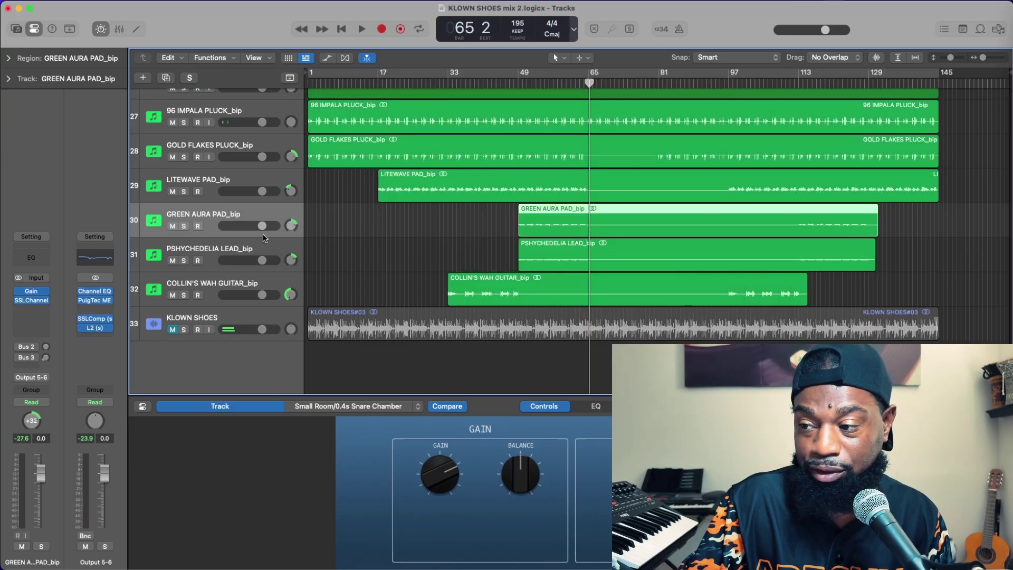
- Solo the COLLIN'S WAH GUITAR_bip track and move the playhead to bar 33
left_click(264, 255)
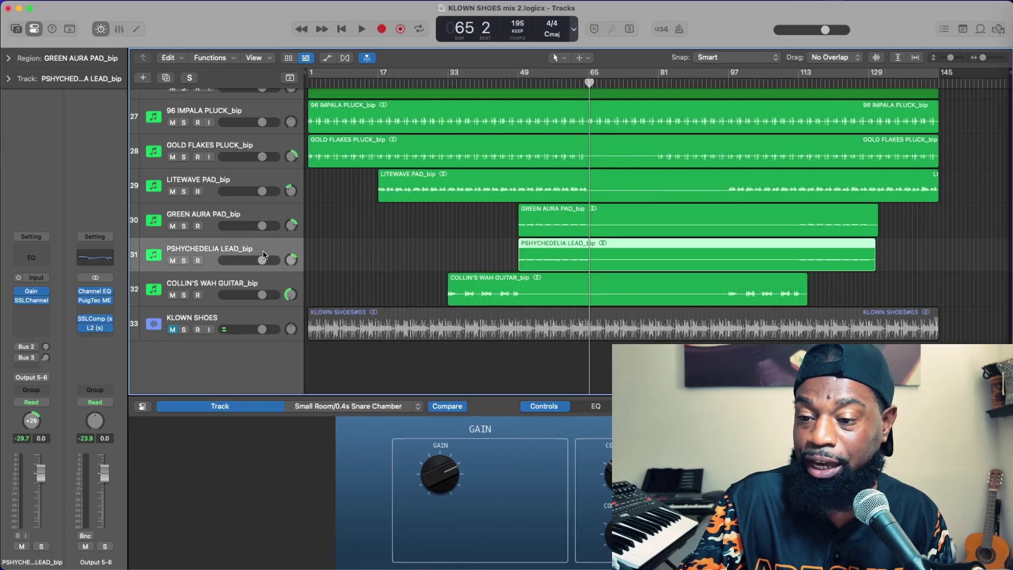
left_click(259, 280)
left_click(184, 296)
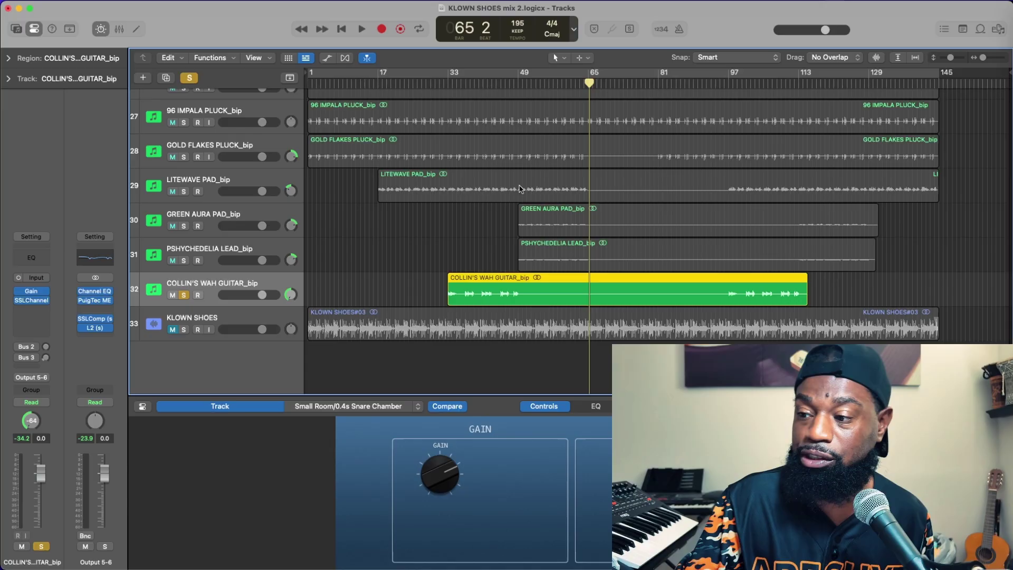
left_click_drag(590, 83, 449, 102)
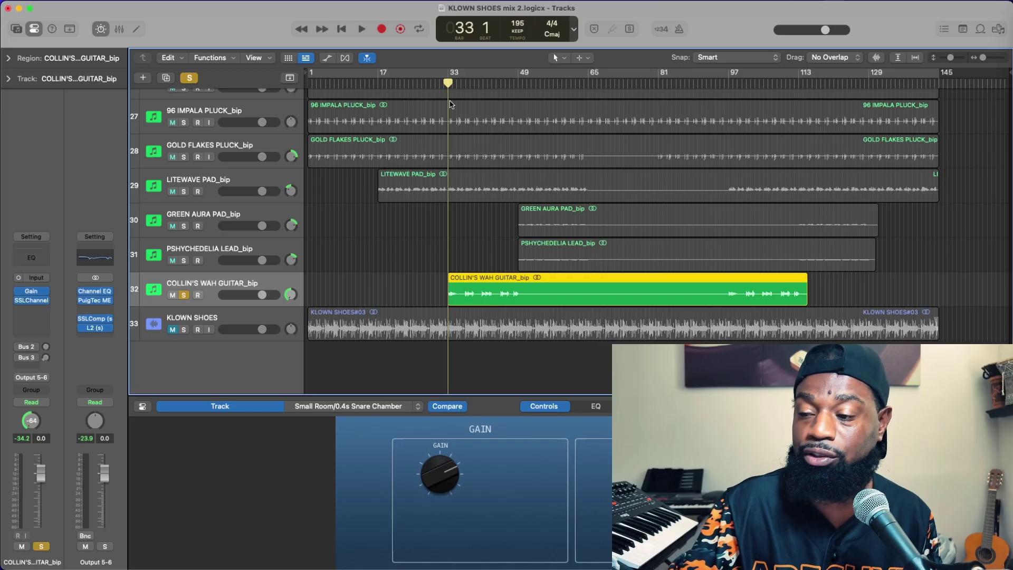
- Play the soloed wah guitar from bar 33, stop it and restart playback from the same bar
key("space")
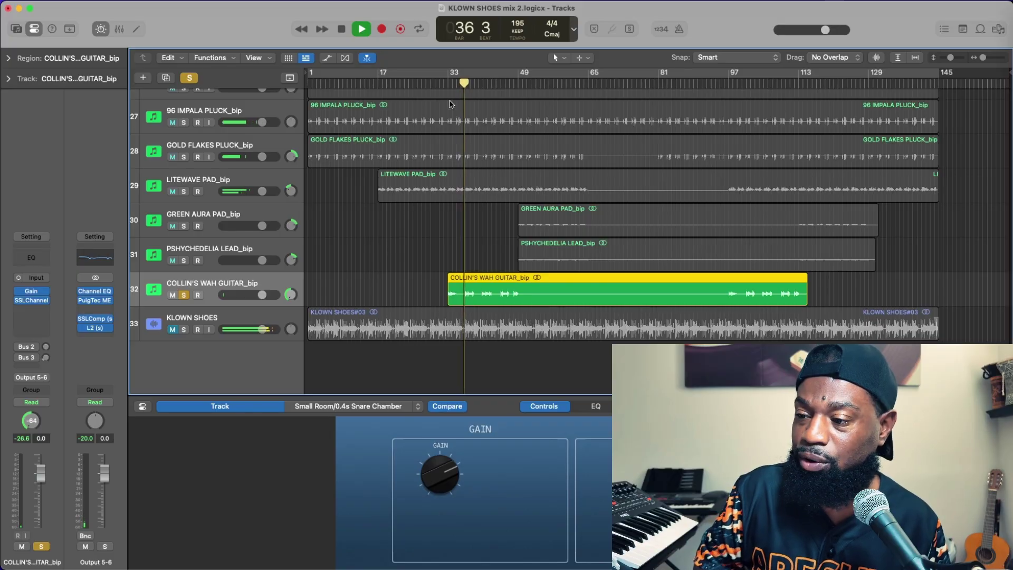
key("space")
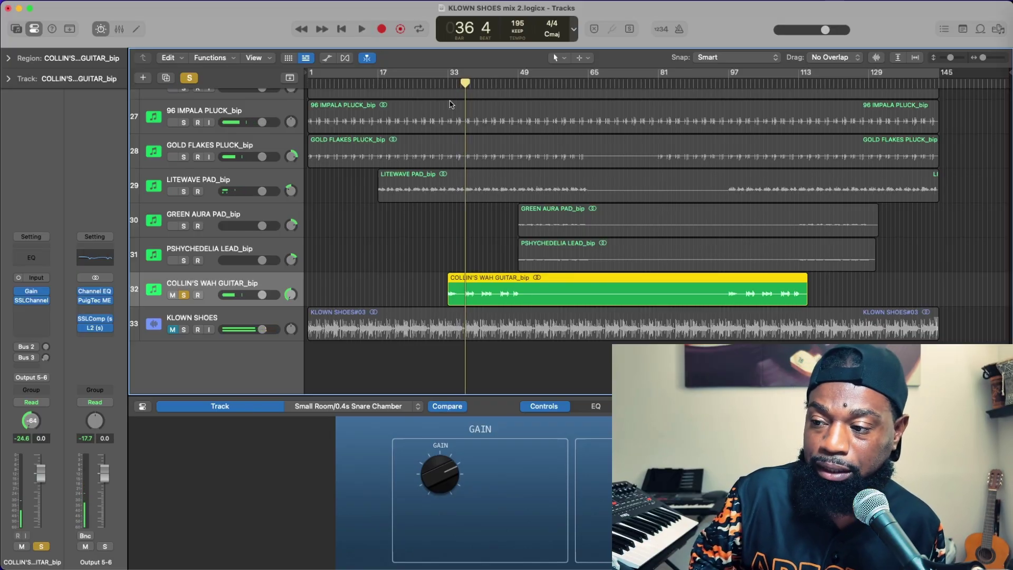
key("space")
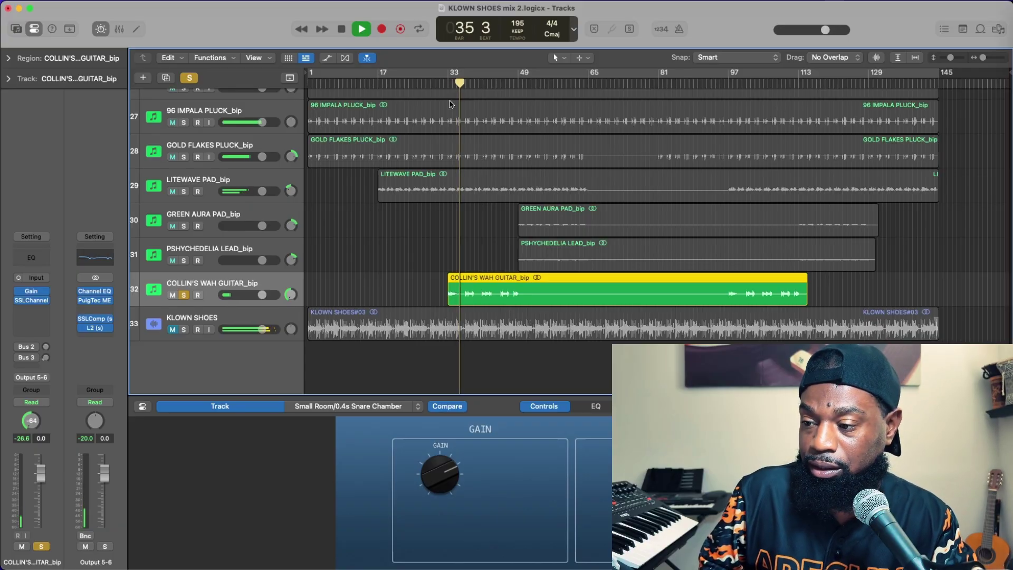
- Turn off the wah guitar's solo, play the full beat from the start and stop playback after bar 76
key("s")
key("Return")
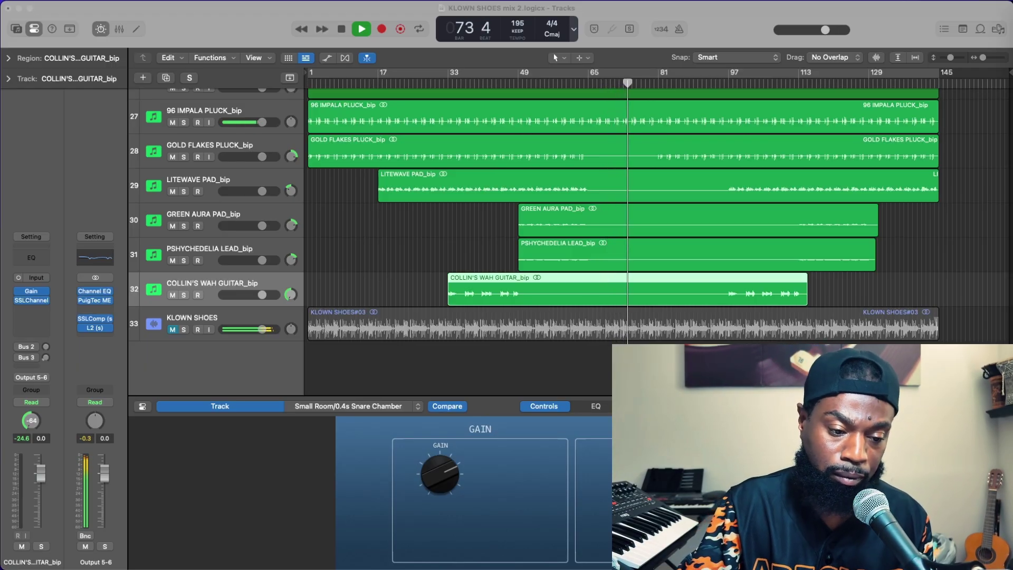
key("space")
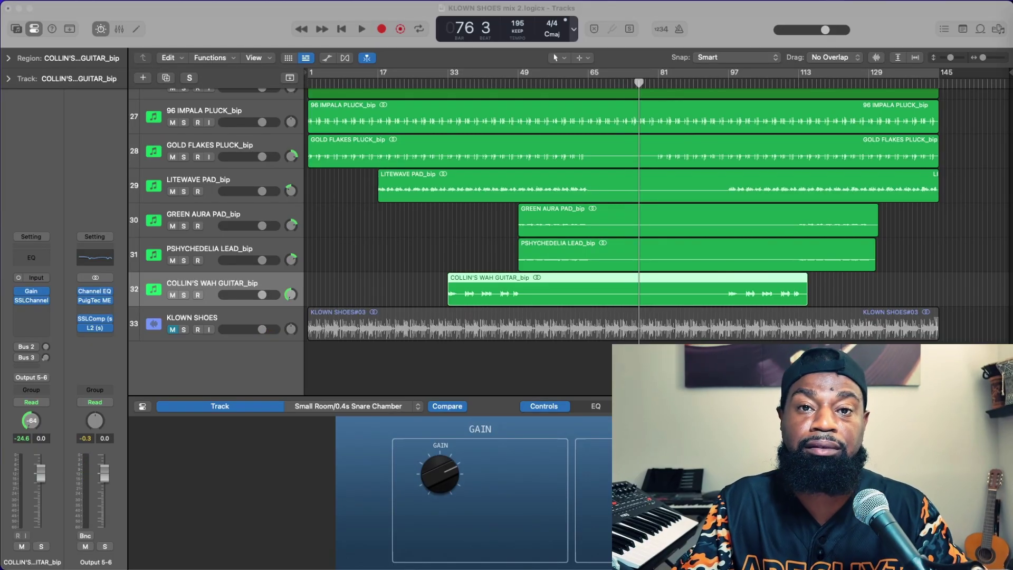